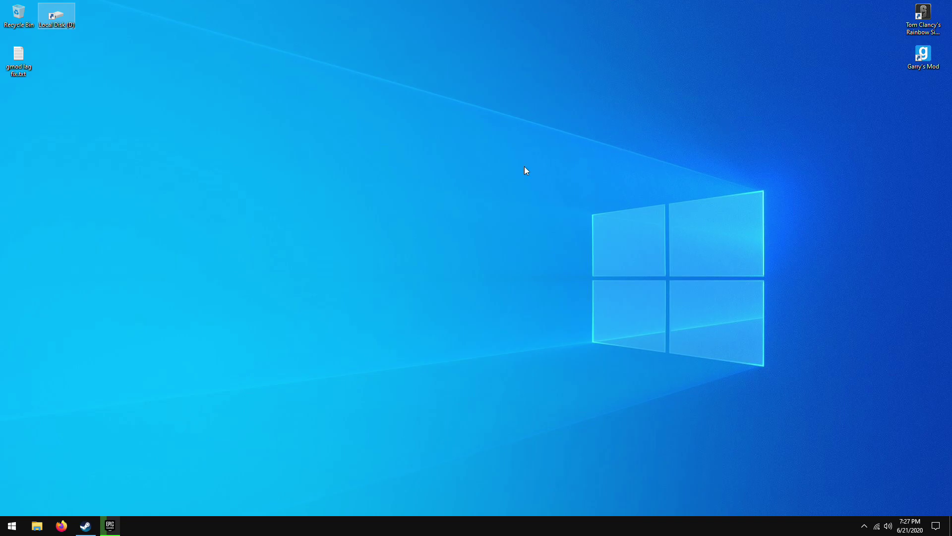
- Switch to Steam and opt Garry's Mod into the "x86-64 - Chromium + 64-bit binaries" beta in its properties
left_click(85, 526)
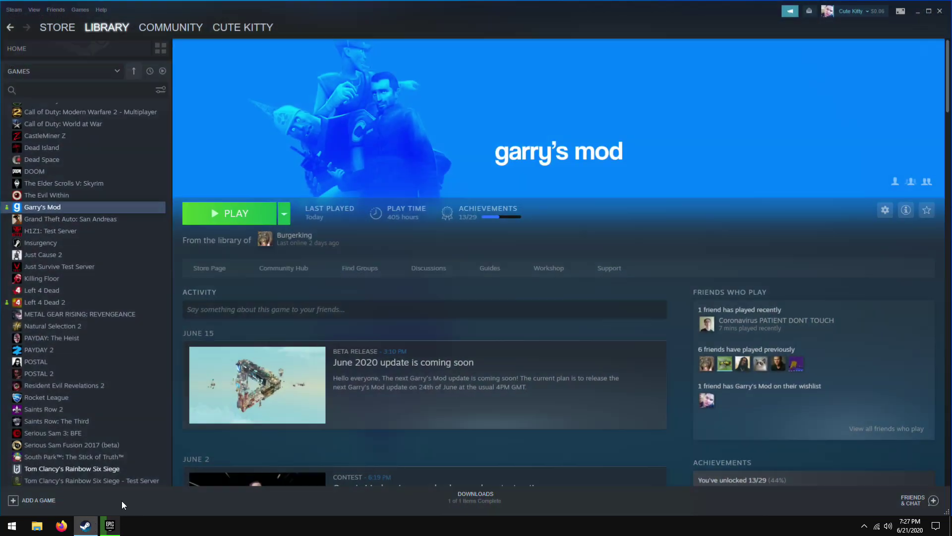
right_click(101, 208)
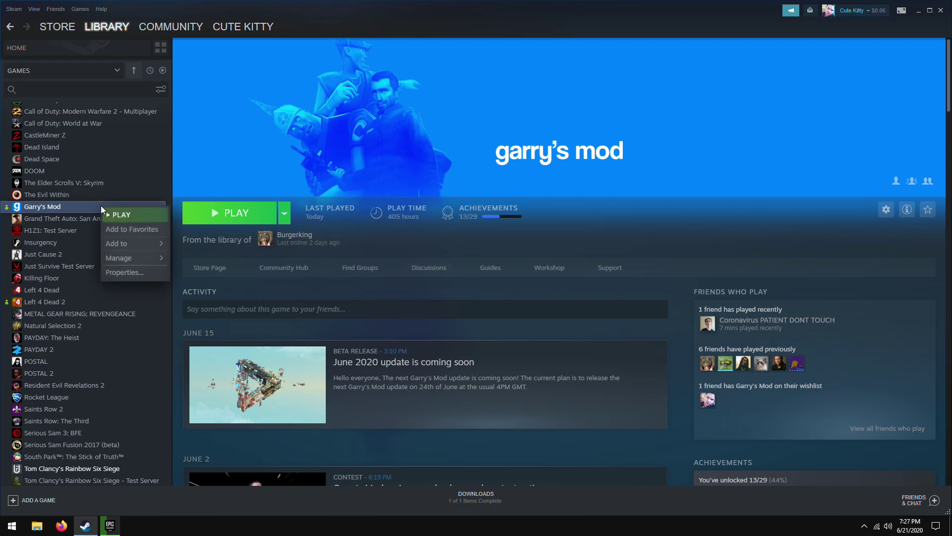
left_click(147, 276)
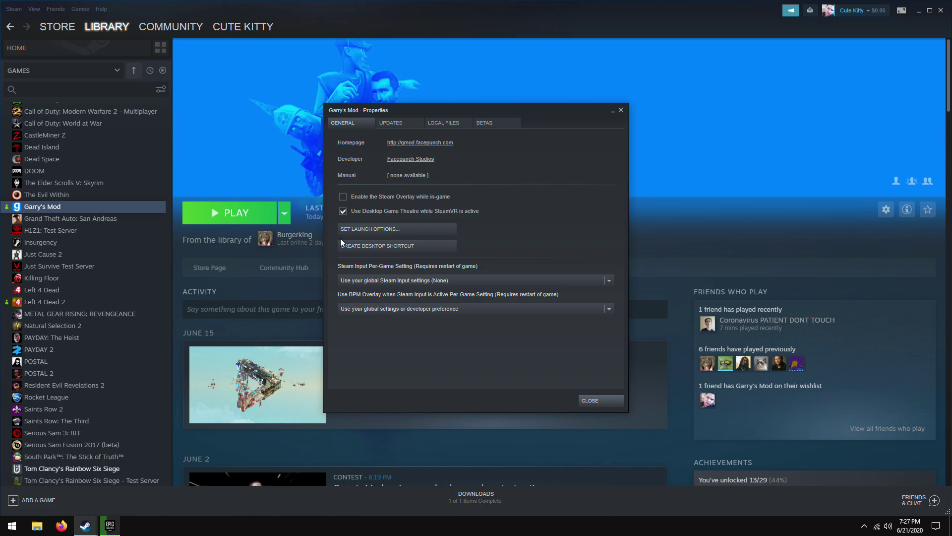
left_click(504, 124)
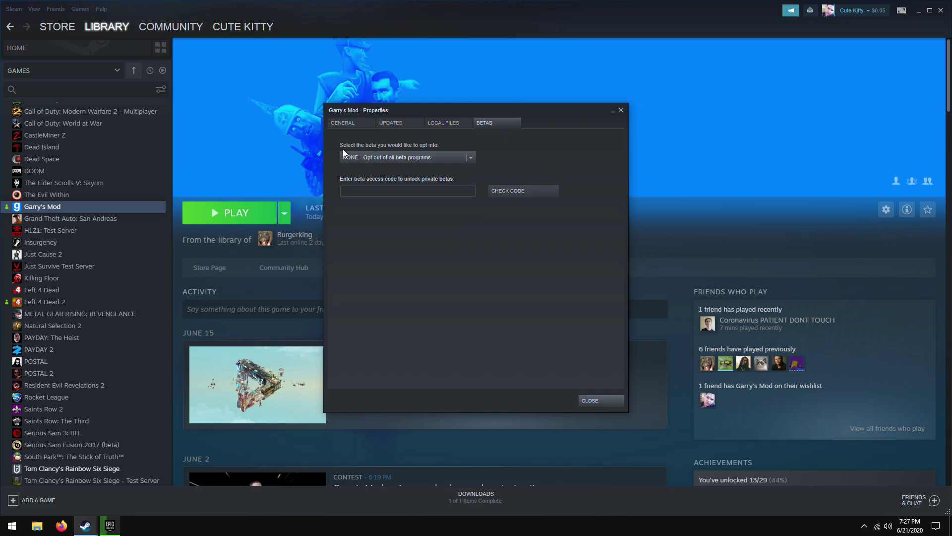
left_click(471, 157)
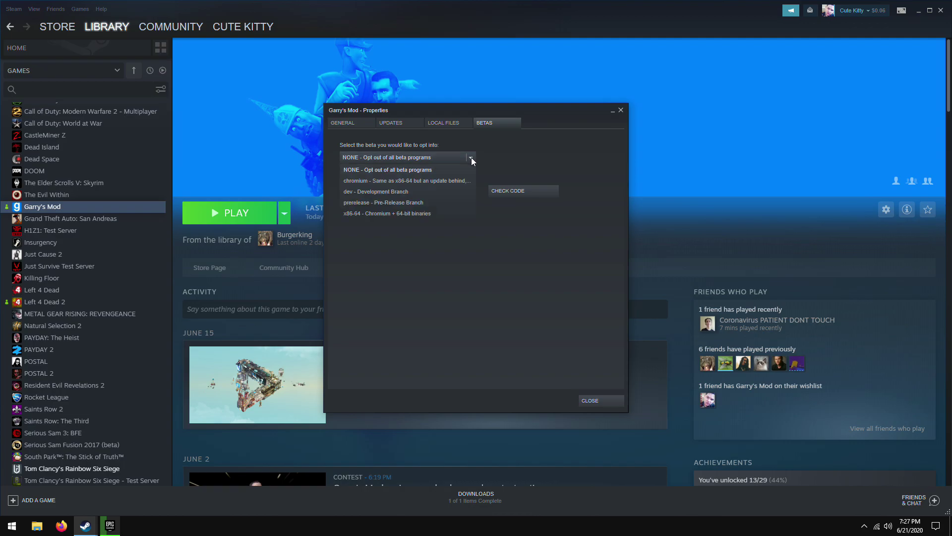
left_click(444, 212)
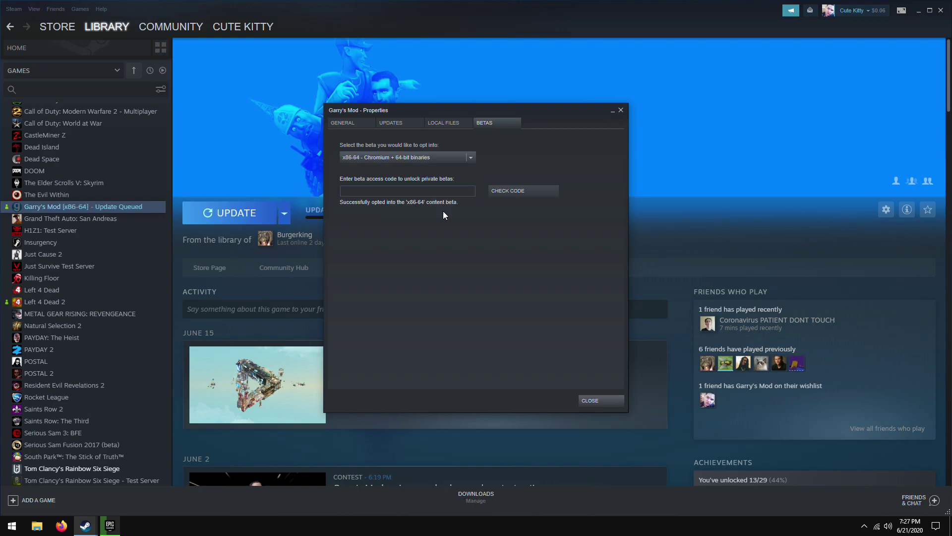
left_click_drag(465, 106, 611, 157)
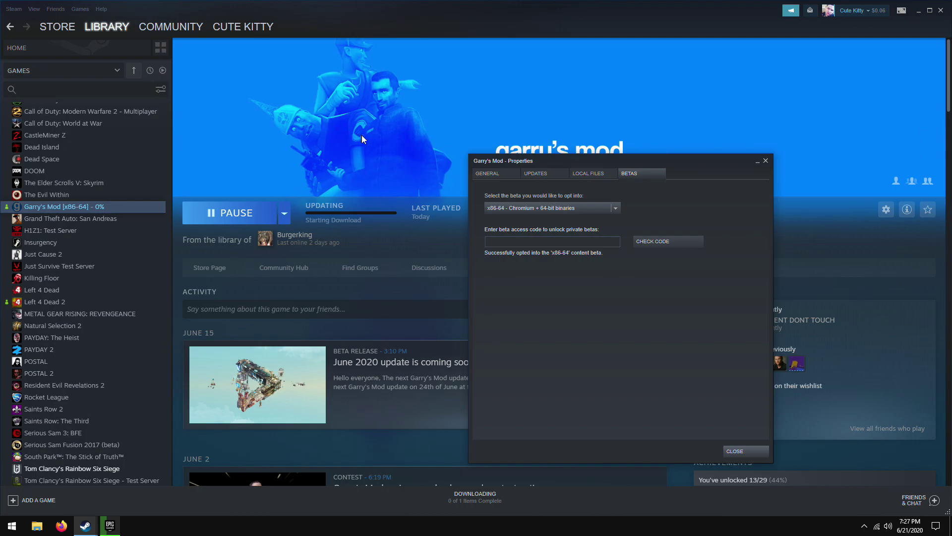
- Browse the local files of Garry's Mod and open the cfg folder inside the garrysmod folder
left_click(600, 175)
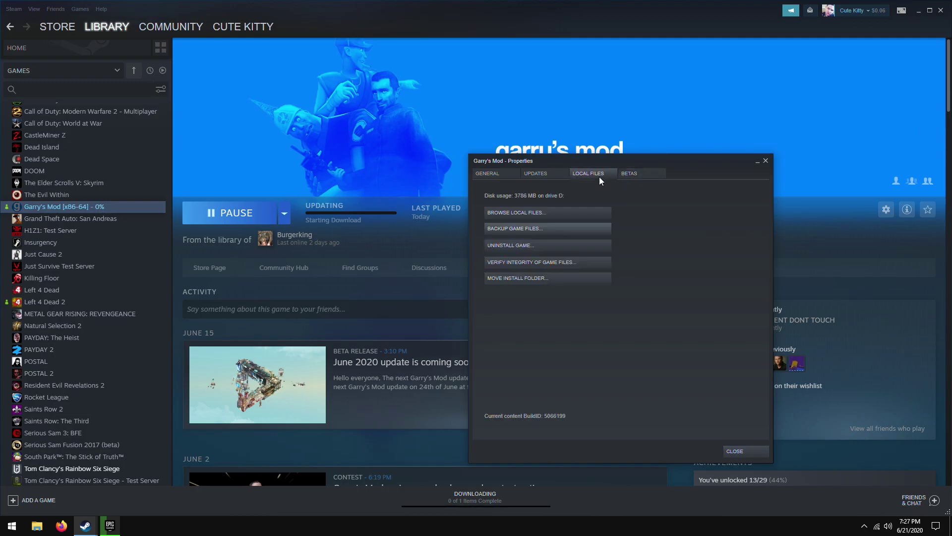
left_click(556, 212)
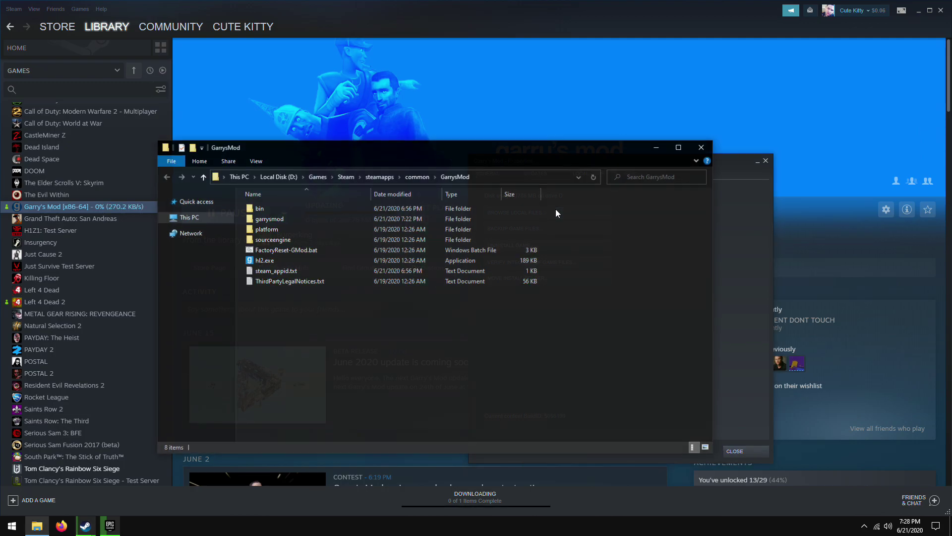
double_click(297, 217)
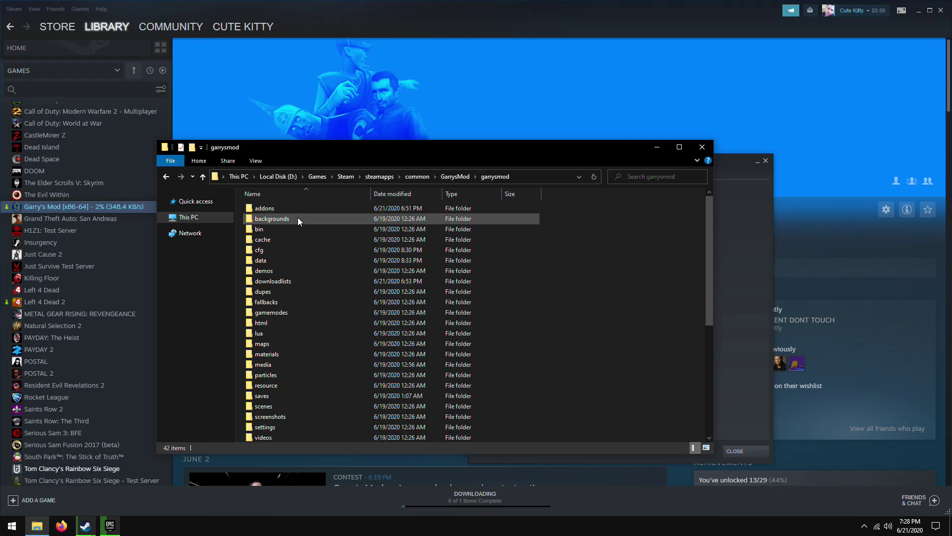
double_click(284, 248)
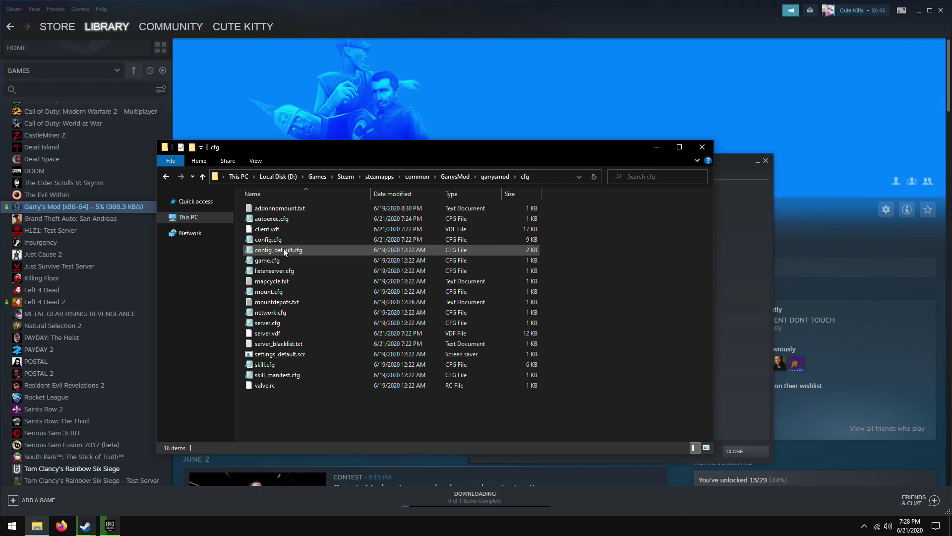
- Delete the existing autoexec.cfg file from the cfg folder
mouse_move(311, 217)
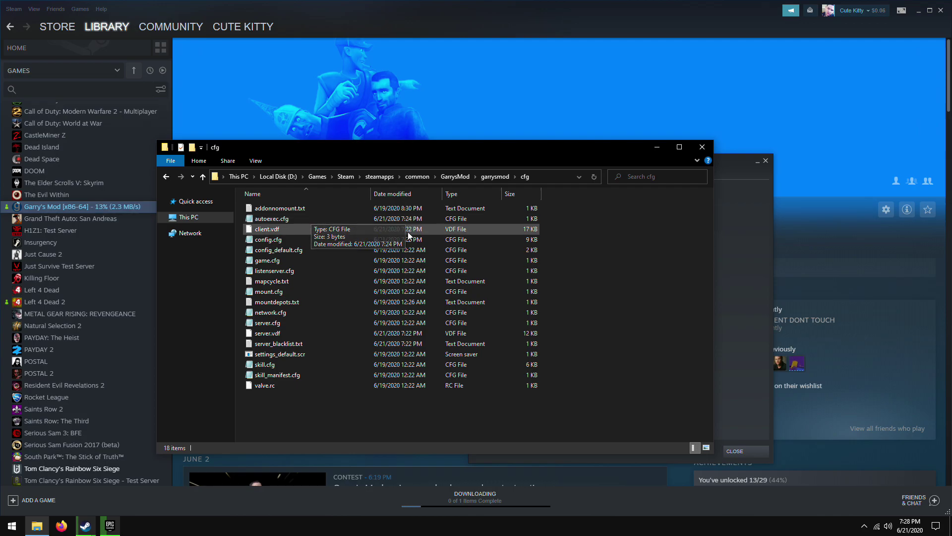
right_click(296, 219)
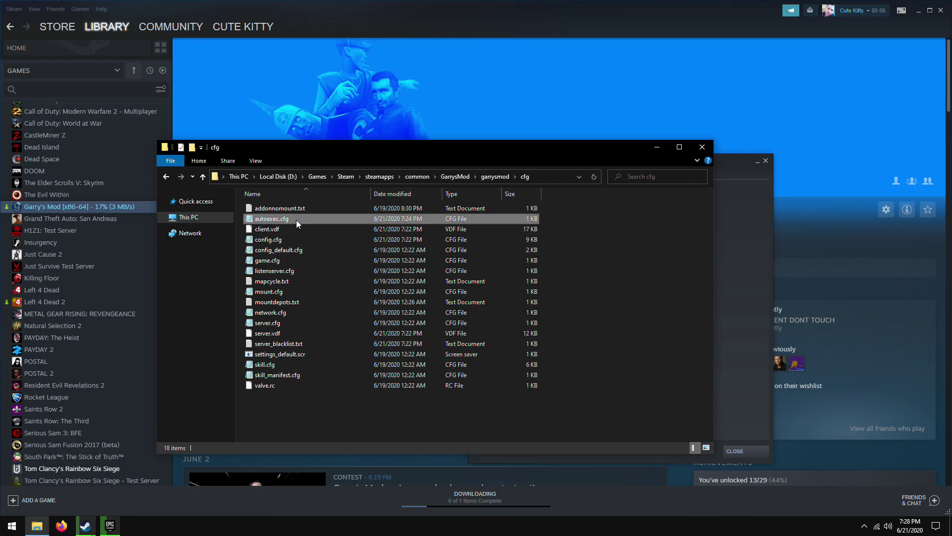
left_click(352, 416)
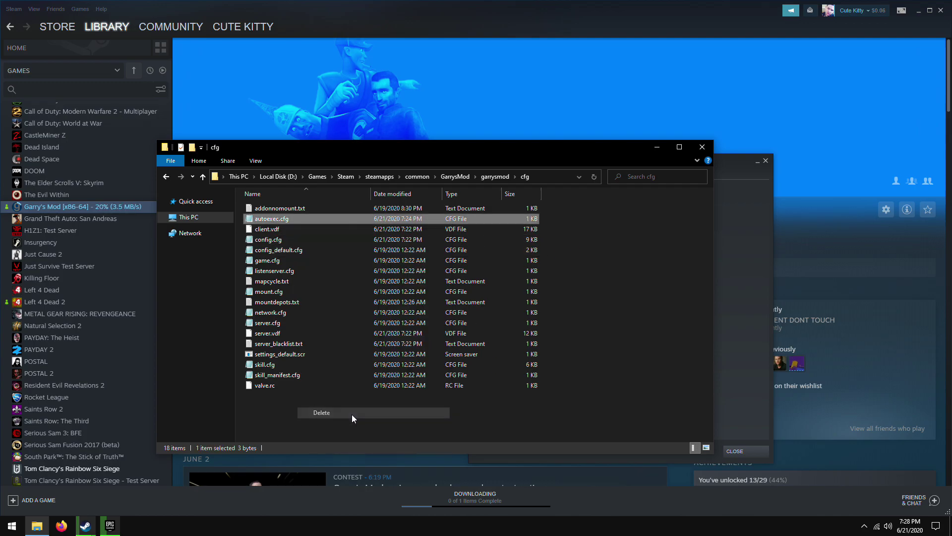
- Create a new text document named autoexec.txt in the cfg folder
right_click(315, 400)
mouse_move(394, 382)
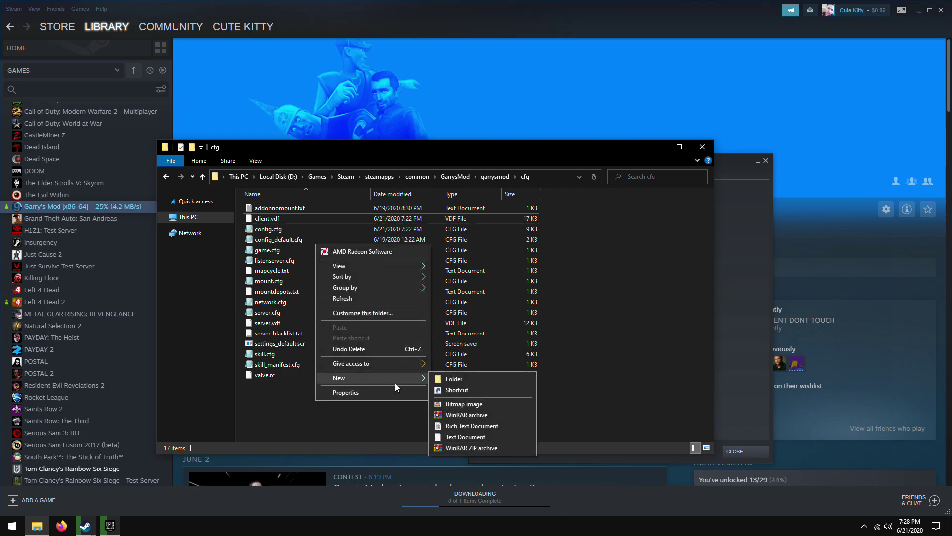
left_click(495, 434)
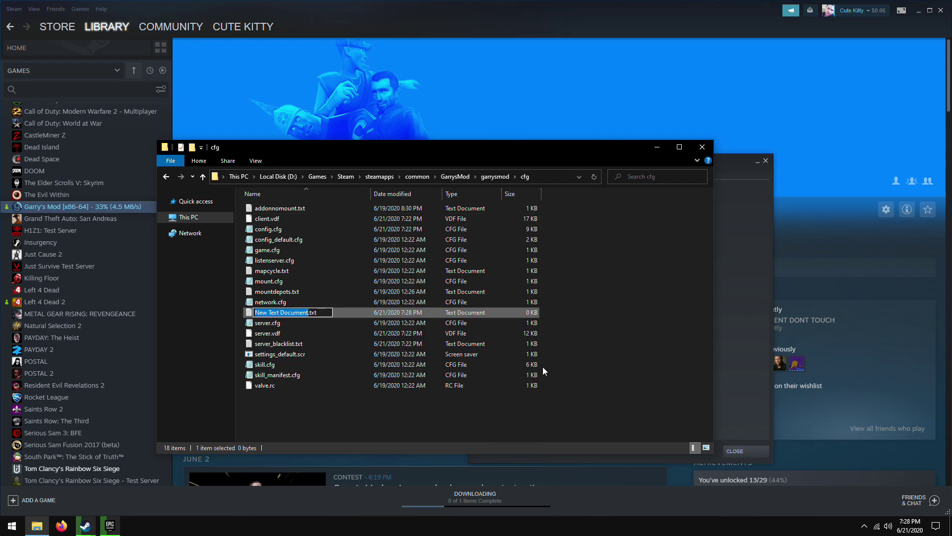
type("autoexec")
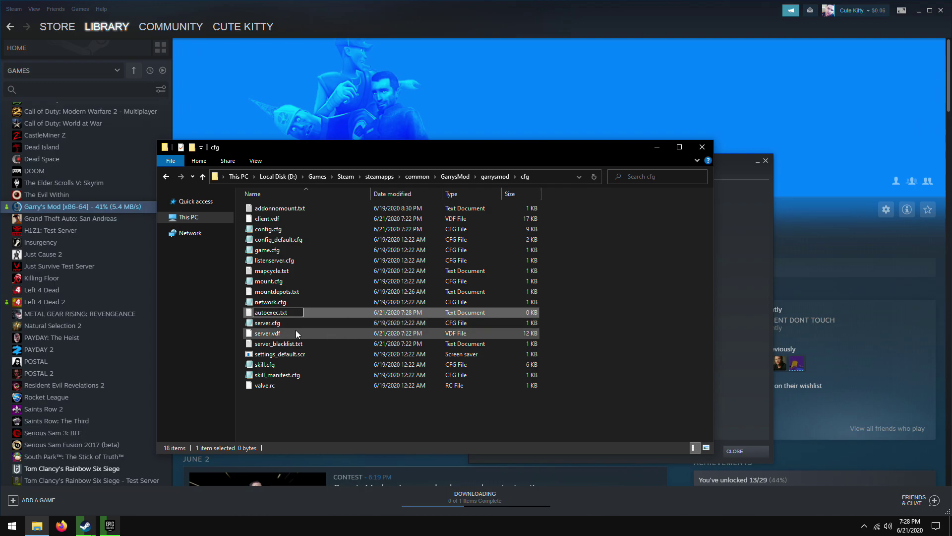
left_click(383, 402)
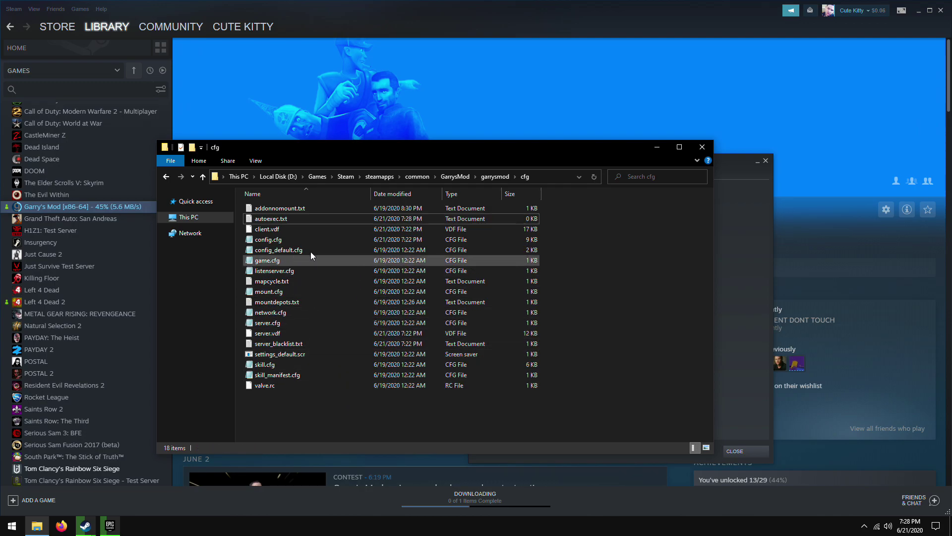
- Open autoexec.txt in Notepad, save it as autoexec.cfg with the All Files type in the cfg folder, and close it
double_click(310, 218)
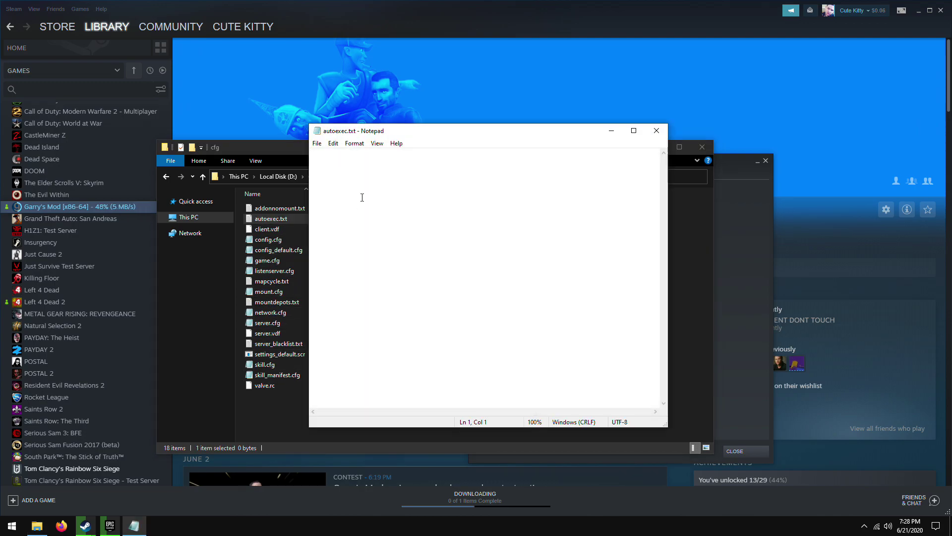
left_click(317, 143)
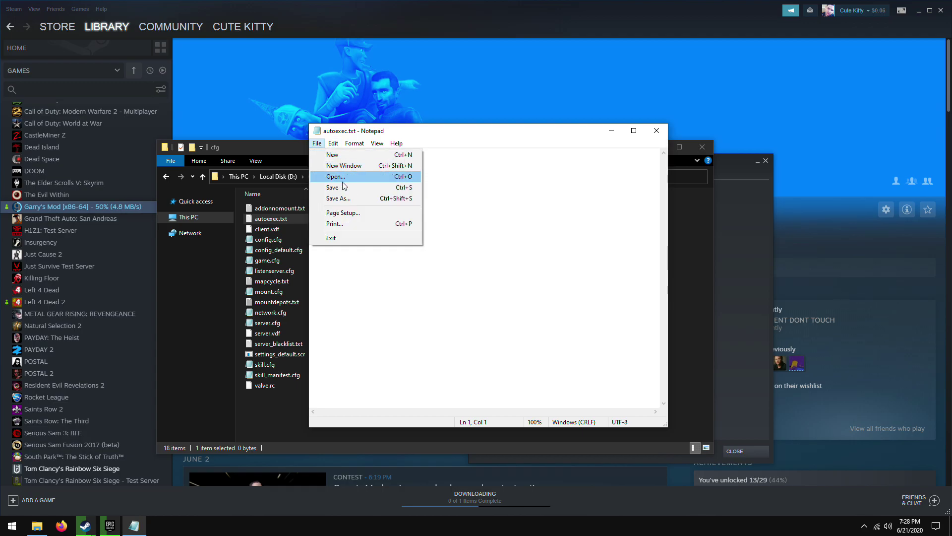
left_click(348, 196)
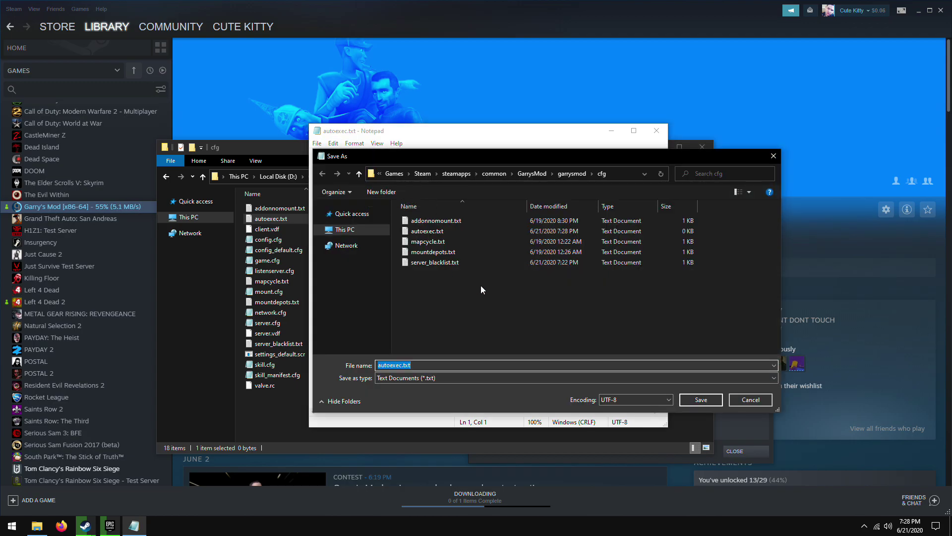
left_click(410, 365)
key("BackSpace")
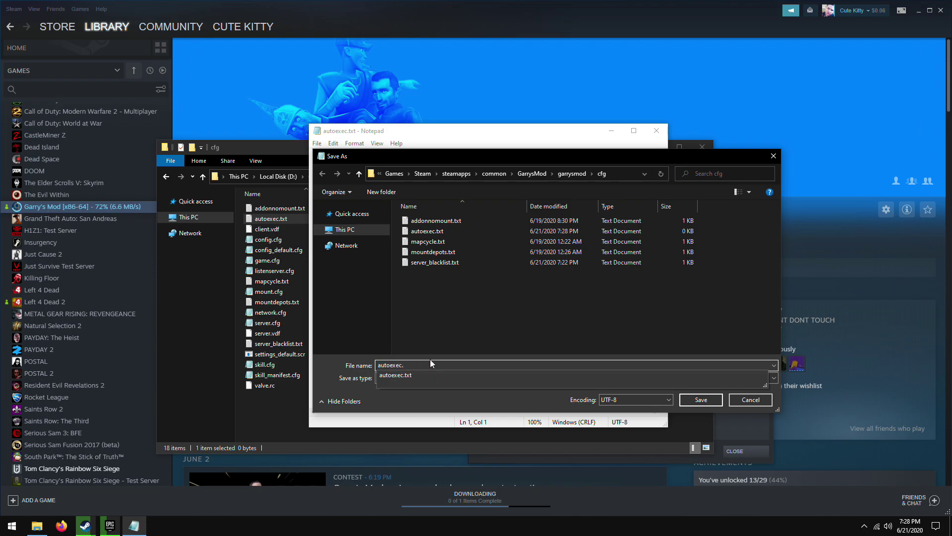
left_click(430, 360)
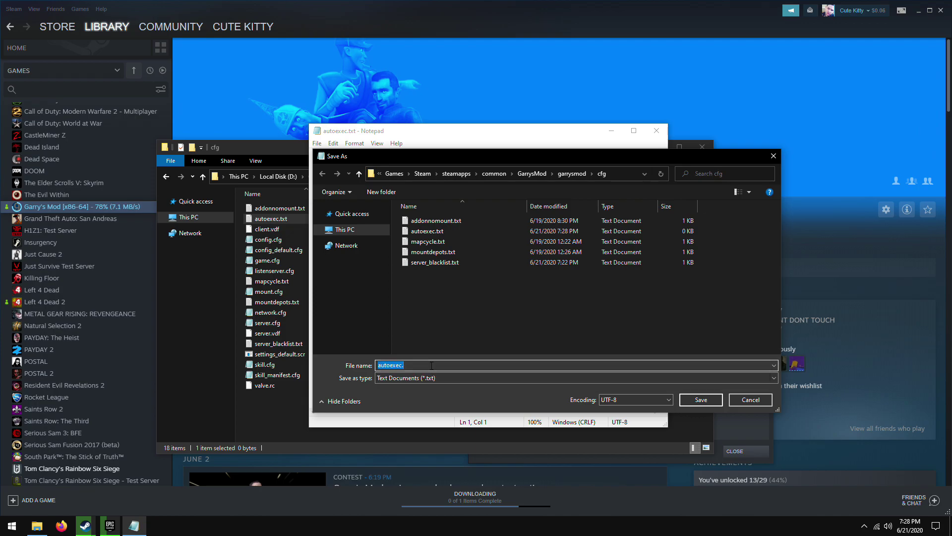
key("ctrl+a")
left_click(432, 366)
type("cfg")
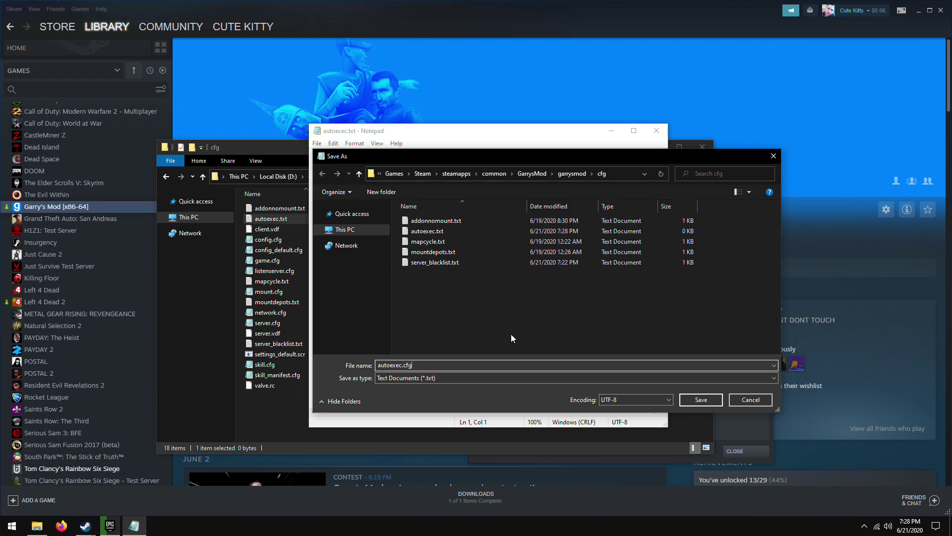
left_click(491, 382)
left_click(420, 393)
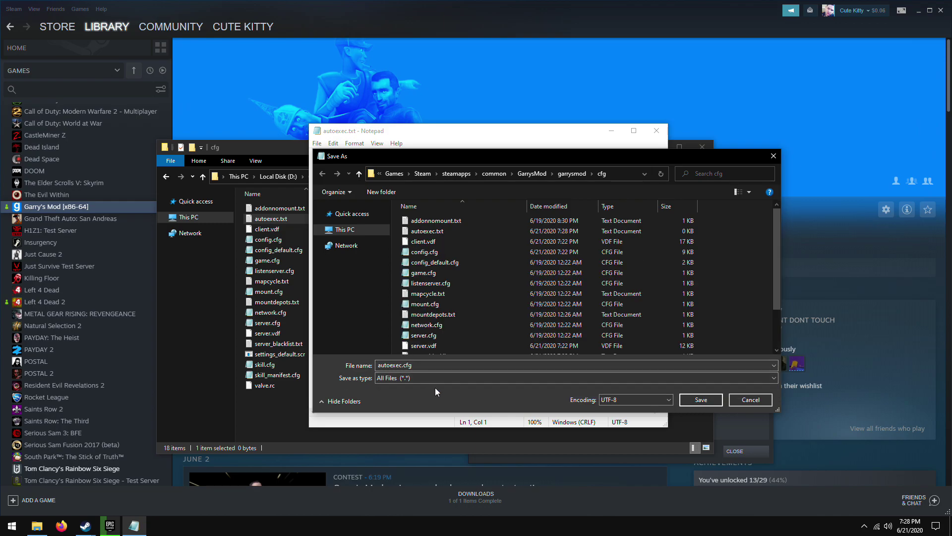
left_click(701, 401)
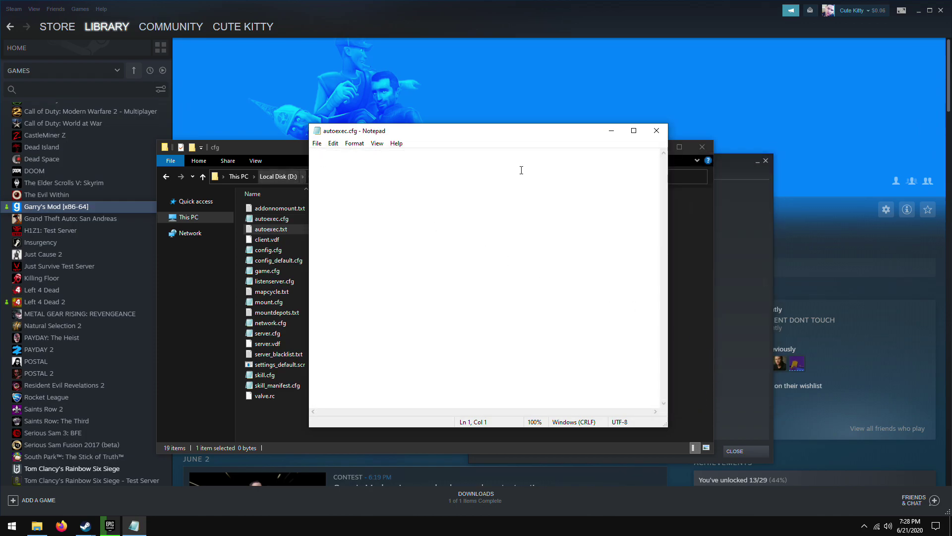
left_click(656, 132)
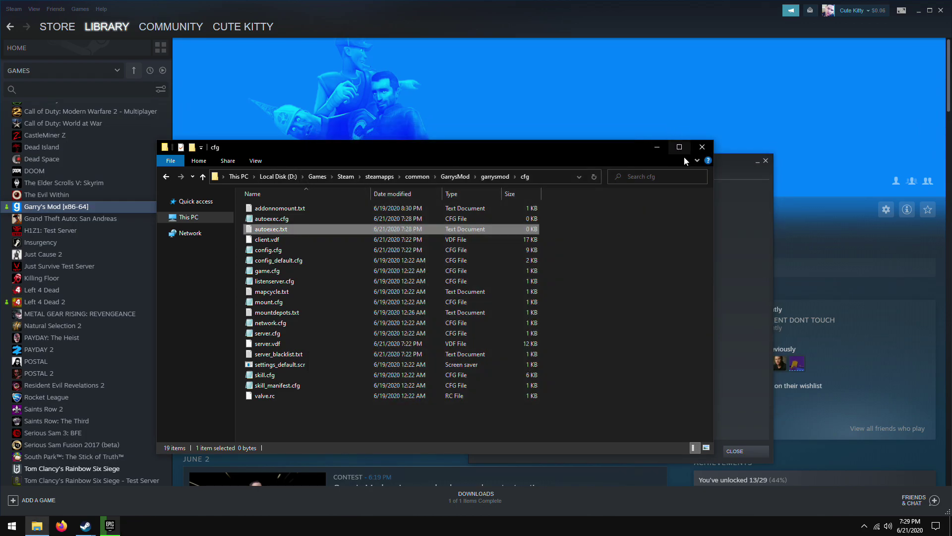
- Minimize the Steam window and open the new autoexec.cfg from the cfg folder in Notepad
left_click(919, 19)
left_click(918, 12)
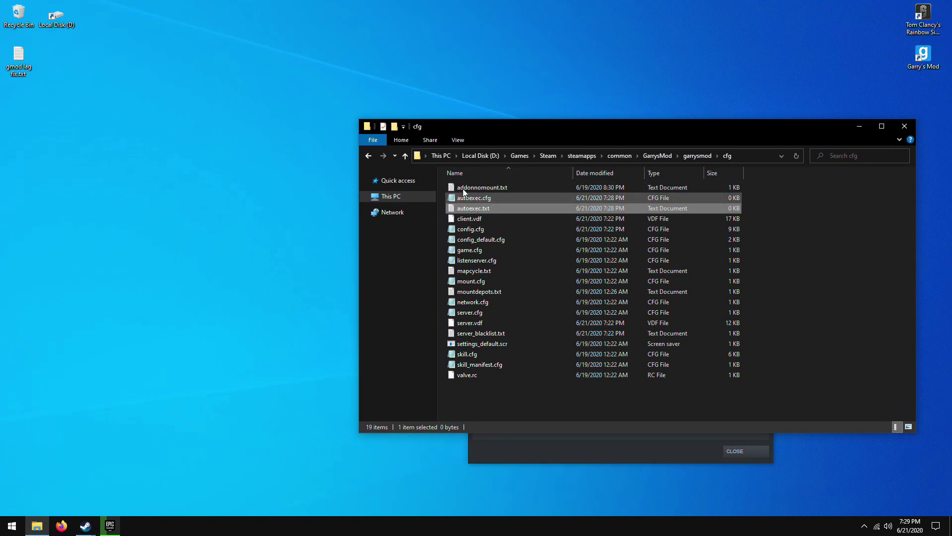
double_click(509, 201)
- Open "gmod lag fix.txt" from the desktop and copy the command lines from gmod_mcore_test 1 through mat_specular 0
double_click(19, 59)
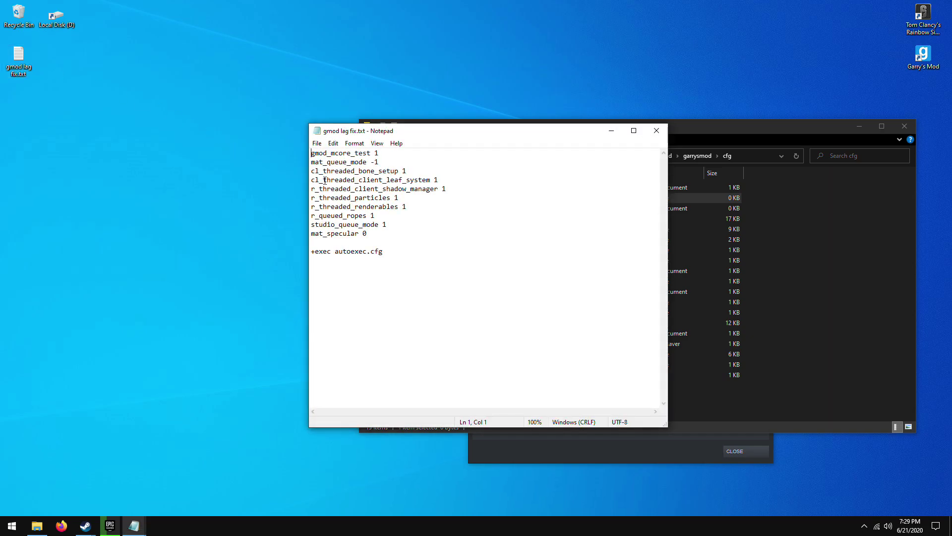
left_click_drag(311, 153, 432, 233)
right_click(329, 194)
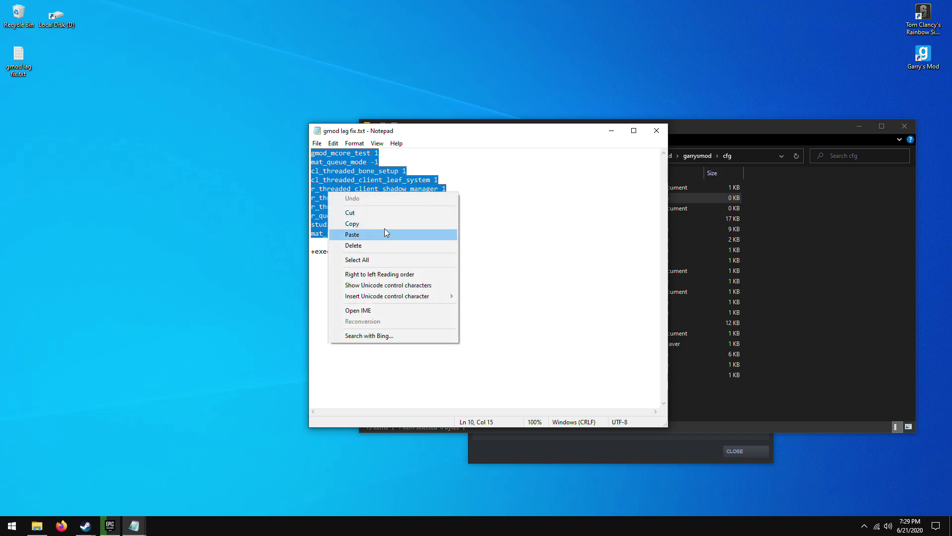
left_click(384, 223)
- Paste the copied command lines into the empty autoexec.cfg and save the file
left_click(680, 196)
left_click(854, 234)
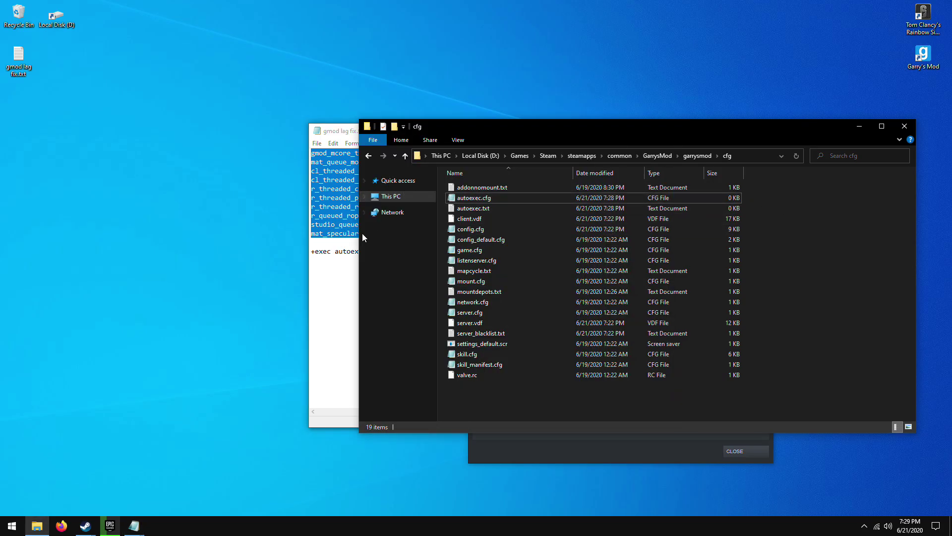
mouse_move(140, 531)
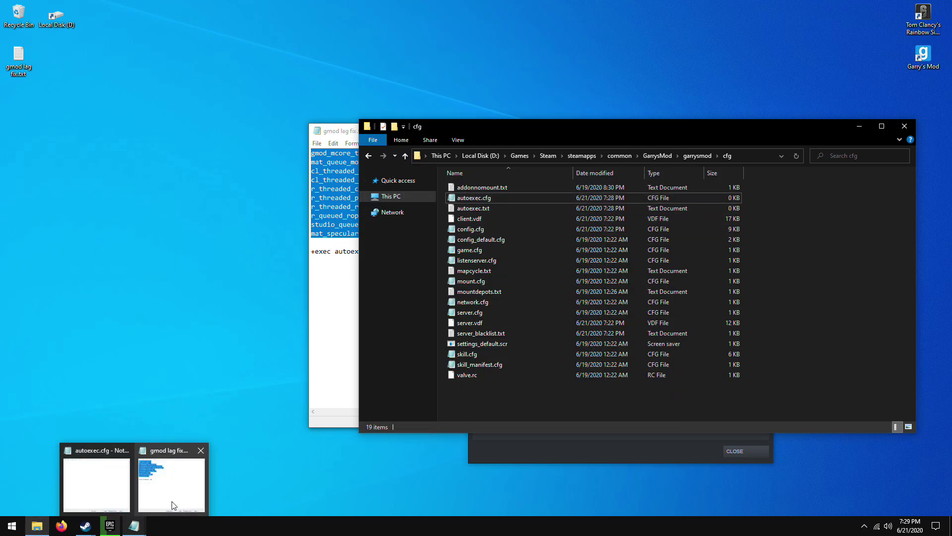
left_click(96, 477)
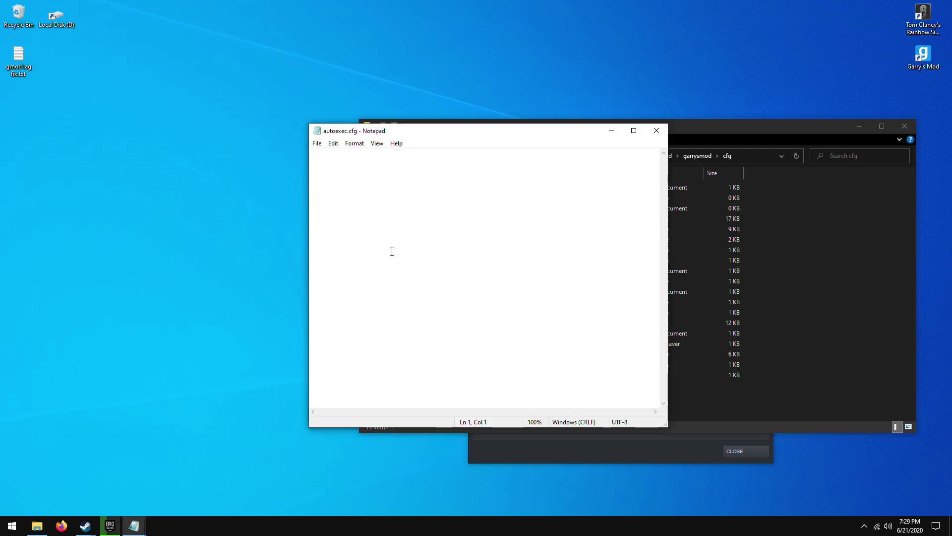
key("ctrl+v")
left_click(317, 143)
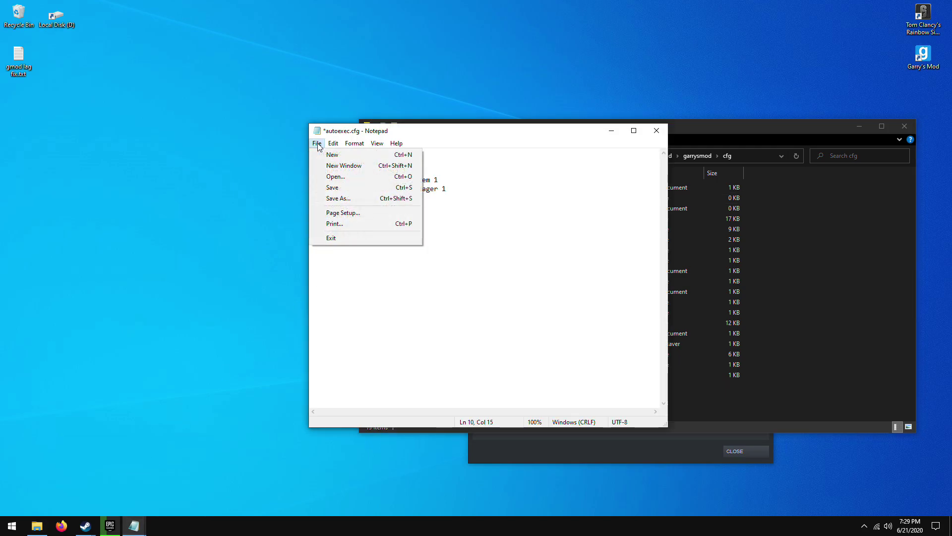
left_click(332, 187)
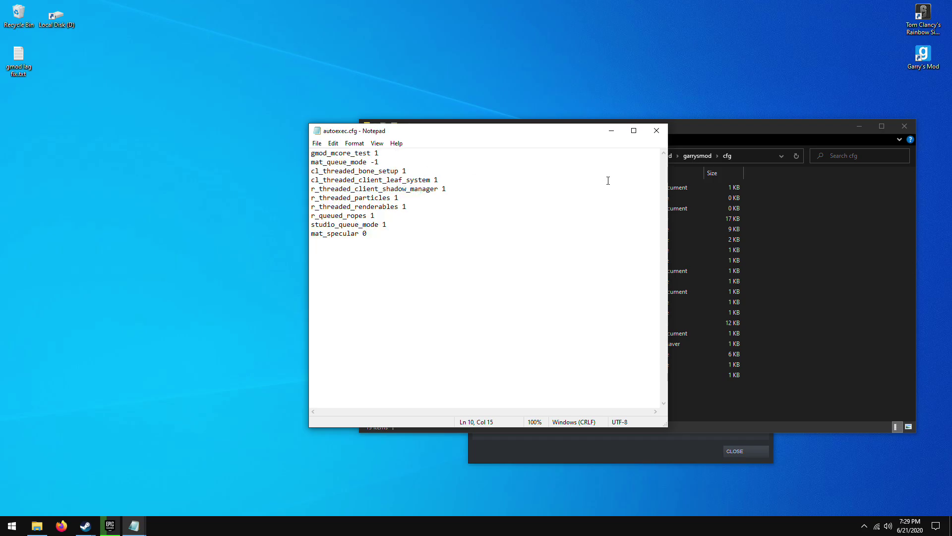
- Close autoexec.cfg and open the compatibility properties of hl2.exe in the GarrysMod folder
left_click(657, 130)
left_click_drag(660, 126, 469, 116)
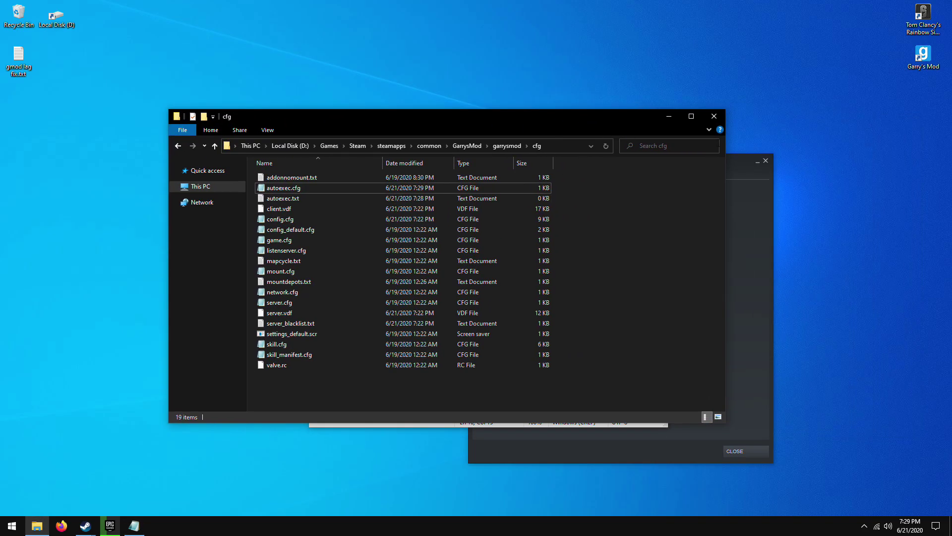
key("BackSpace")
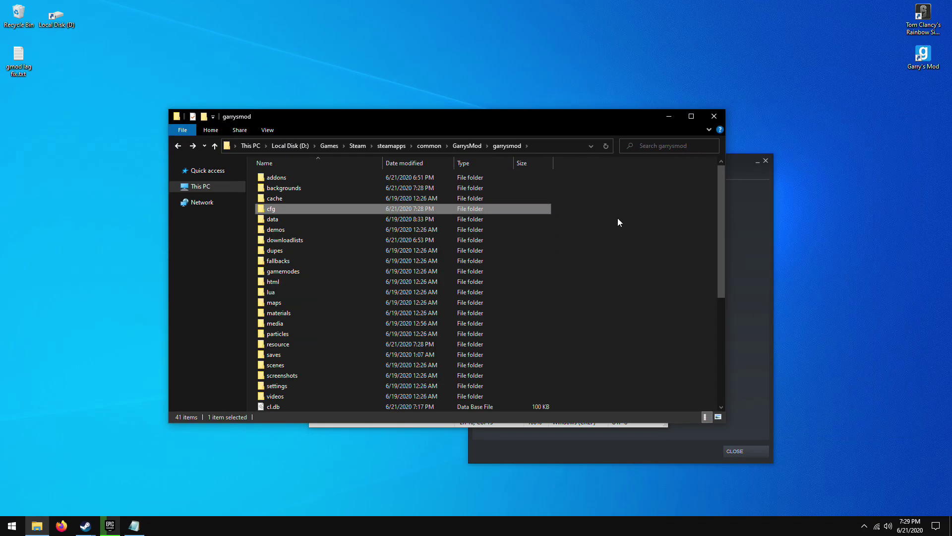
key("BackSpace")
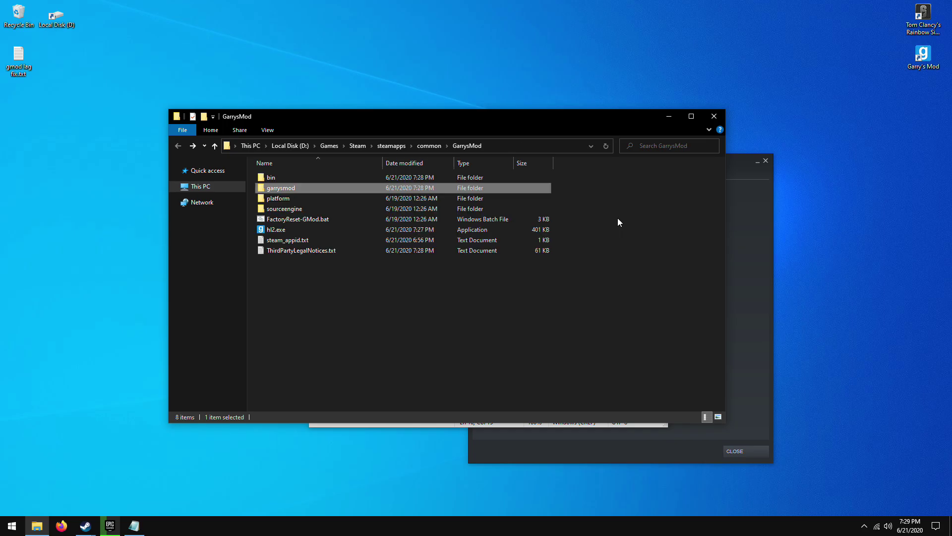
left_click(306, 229)
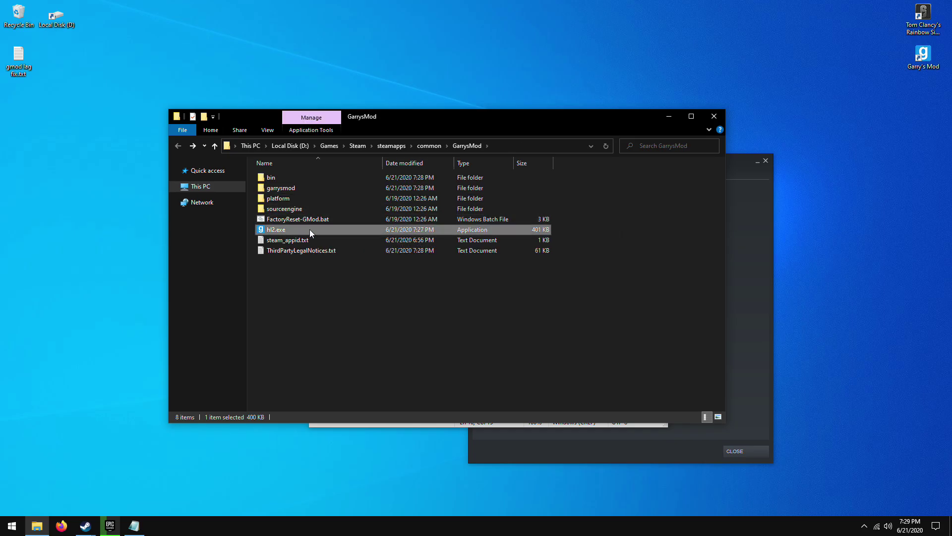
right_click(310, 230)
left_click(386, 470)
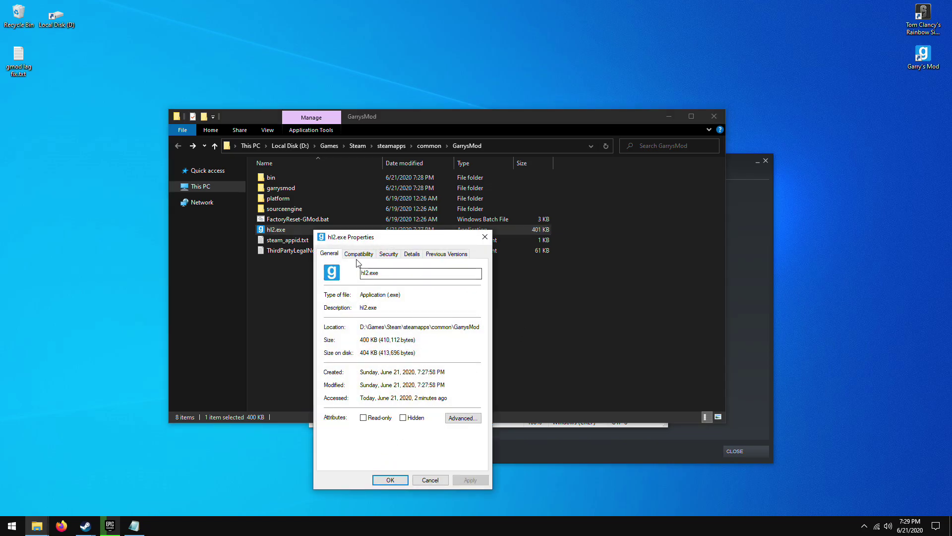
left_click(358, 254)
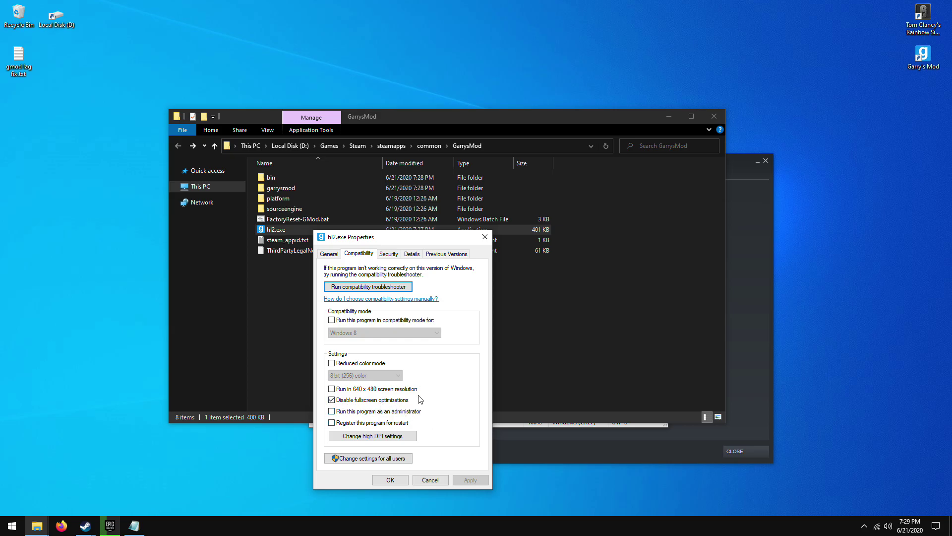
- Override the high DPI scaling behavior of hl2.exe with scaling performed by Application, and apply the properties
left_click(395, 437)
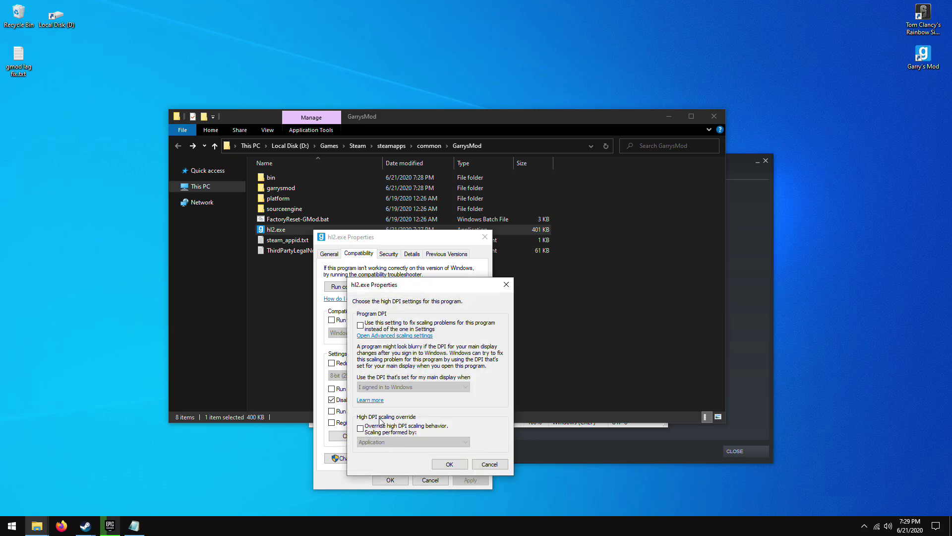
left_click(367, 432)
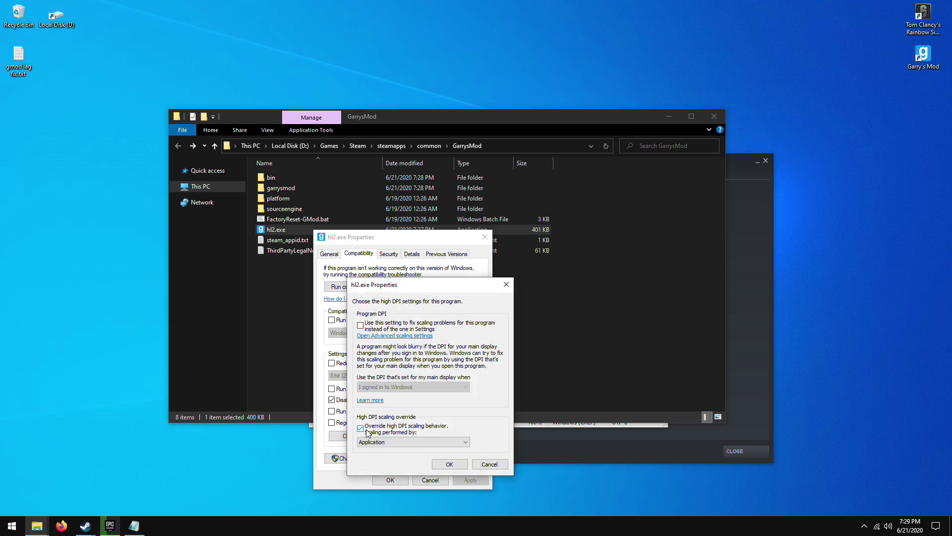
left_click(418, 442)
left_click(422, 452)
left_click(448, 464)
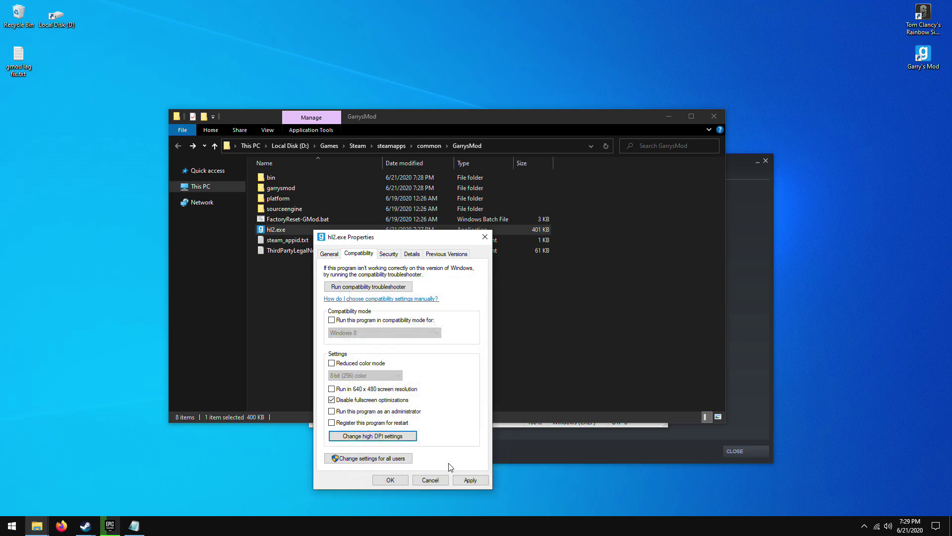
left_click(466, 480)
left_click(391, 480)
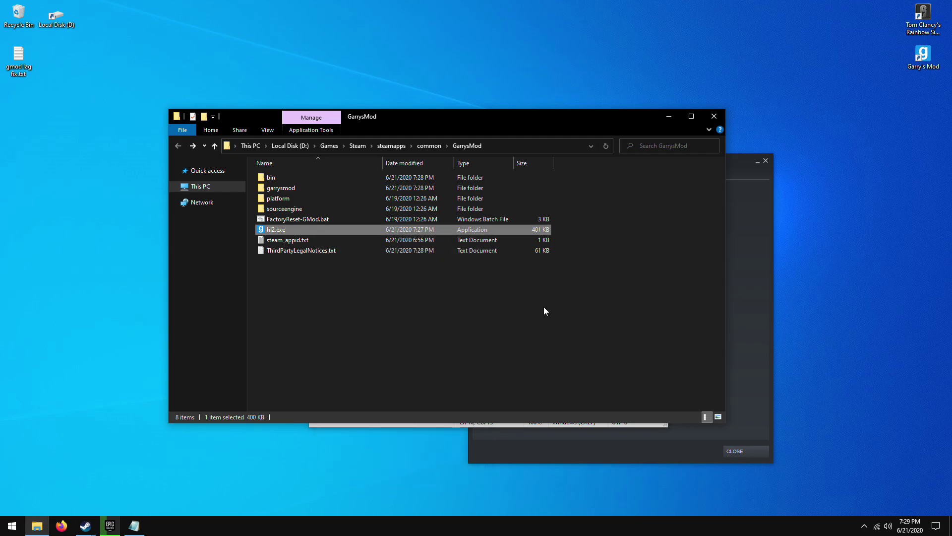
- Close the GarrysMod folder and copy the line "+exec autoexec.cfg" from gmod lag fix.txt
left_click(714, 116)
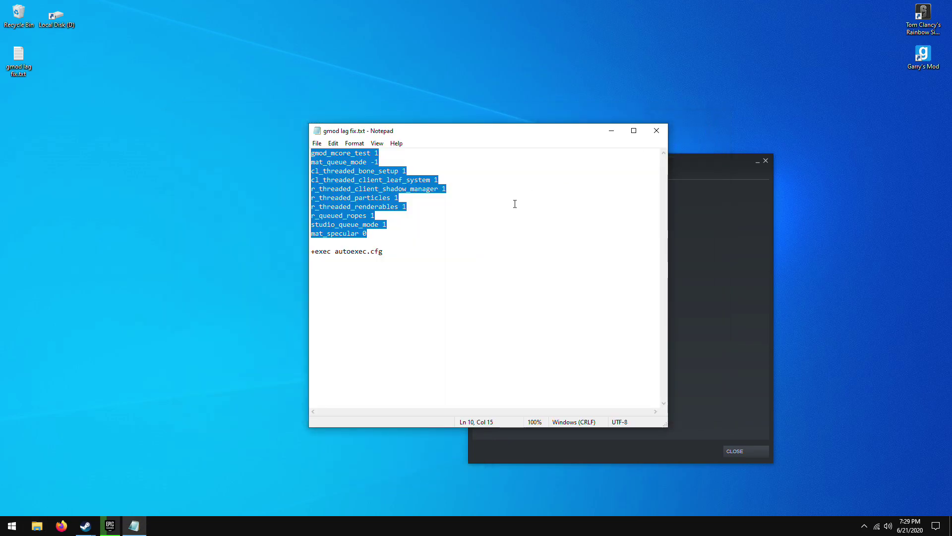
left_click_drag(385, 253, 317, 261)
right_click(327, 252)
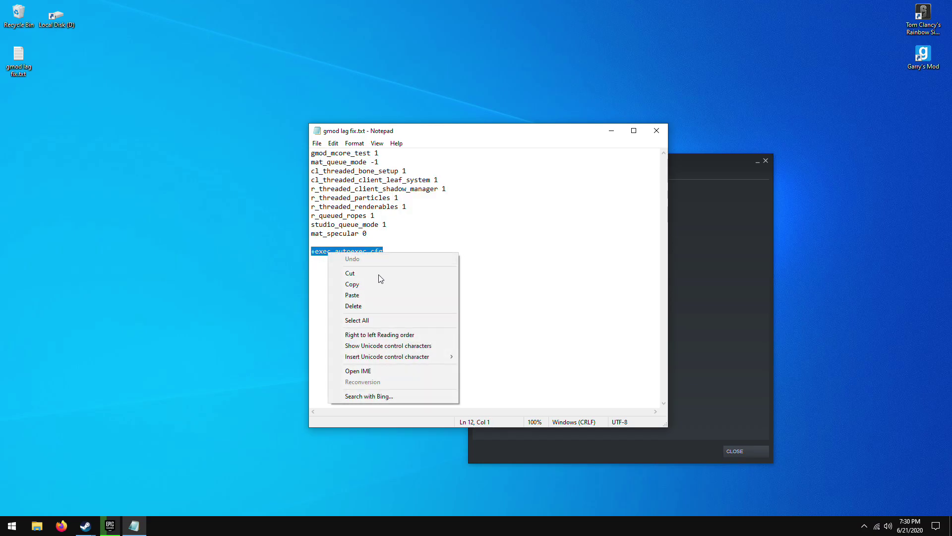
left_click(319, 288)
left_click(384, 251)
left_click_drag(384, 251, 299, 266)
right_click(331, 253)
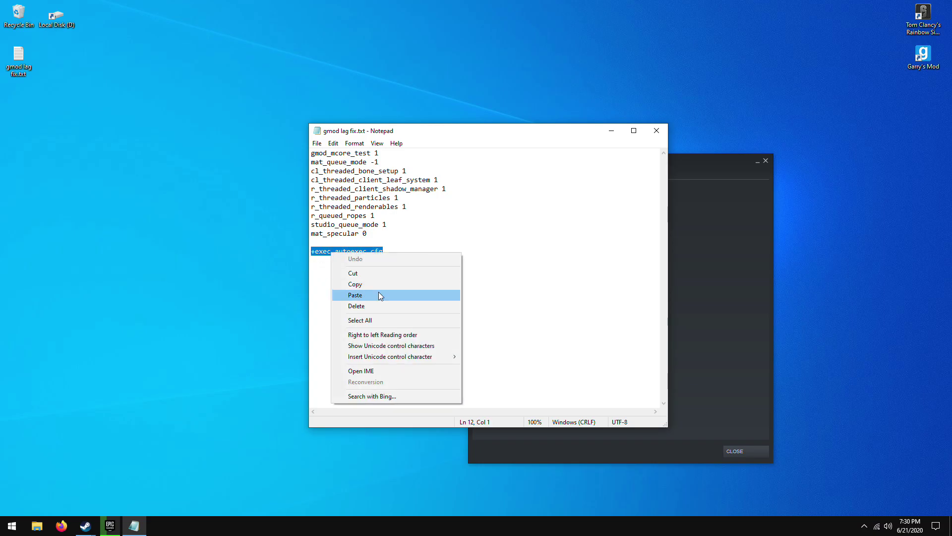
left_click(375, 281)
- Switch to Steam, set the launch options of Garry's Mod to "+exec autoexec.cfg", and start the game
left_click(85, 526)
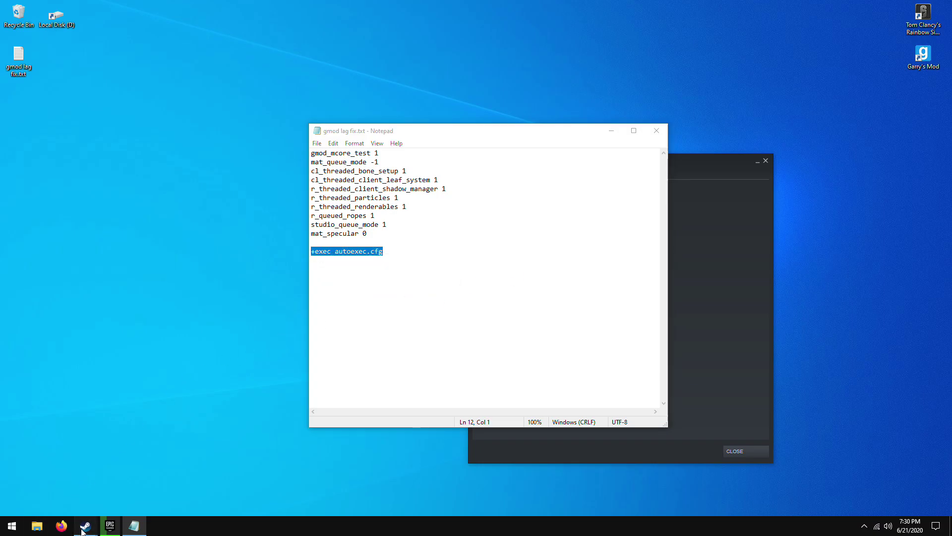
left_click(76, 493)
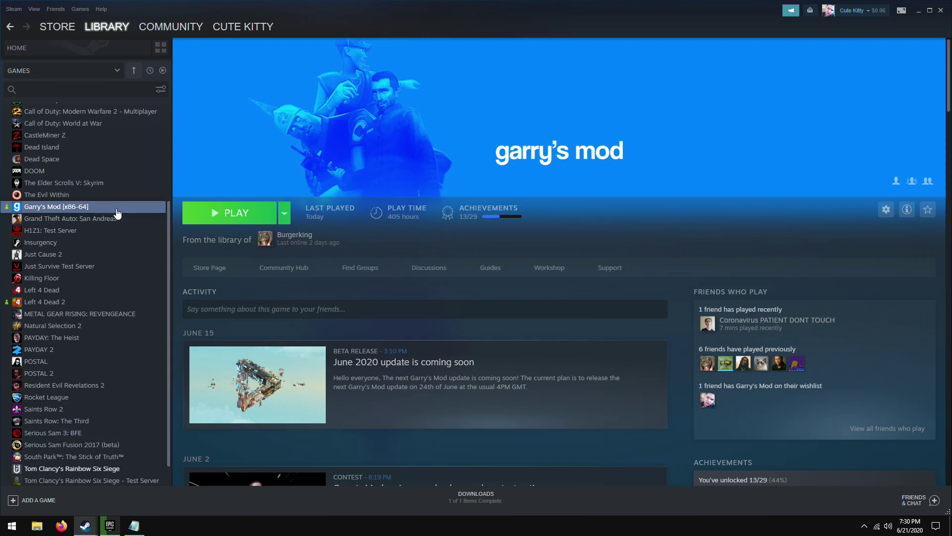
right_click(115, 209)
left_click(155, 281)
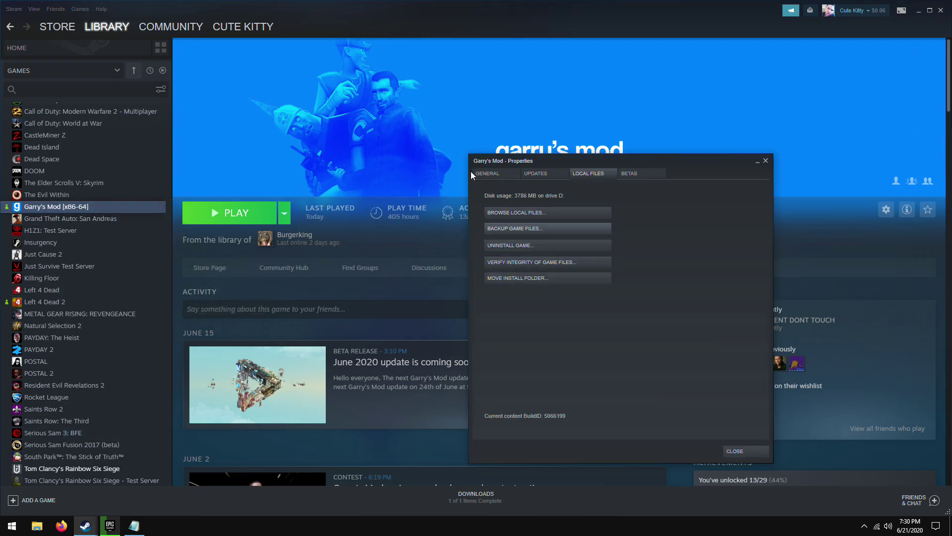
left_click(488, 174)
left_click(560, 279)
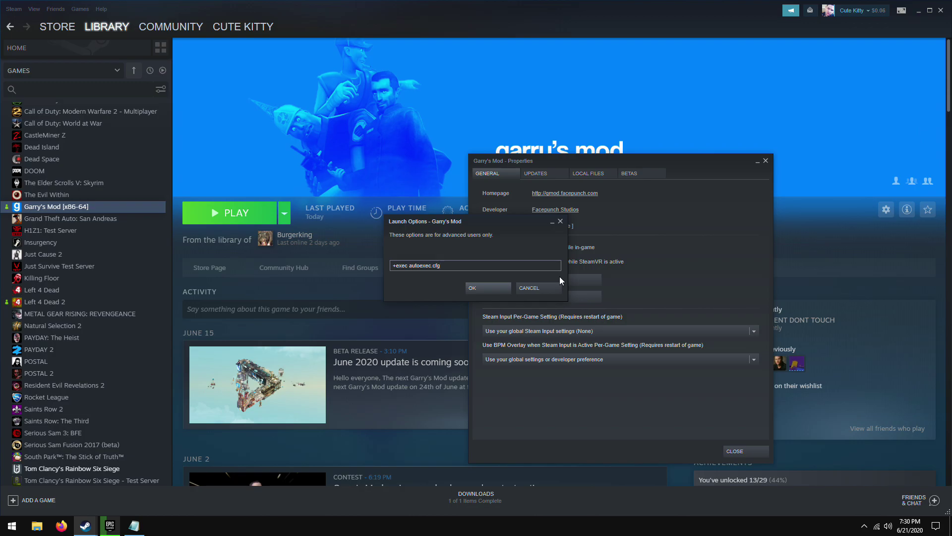
left_click_drag(465, 268, 392, 266)
left_click(397, 265)
left_click(489, 286)
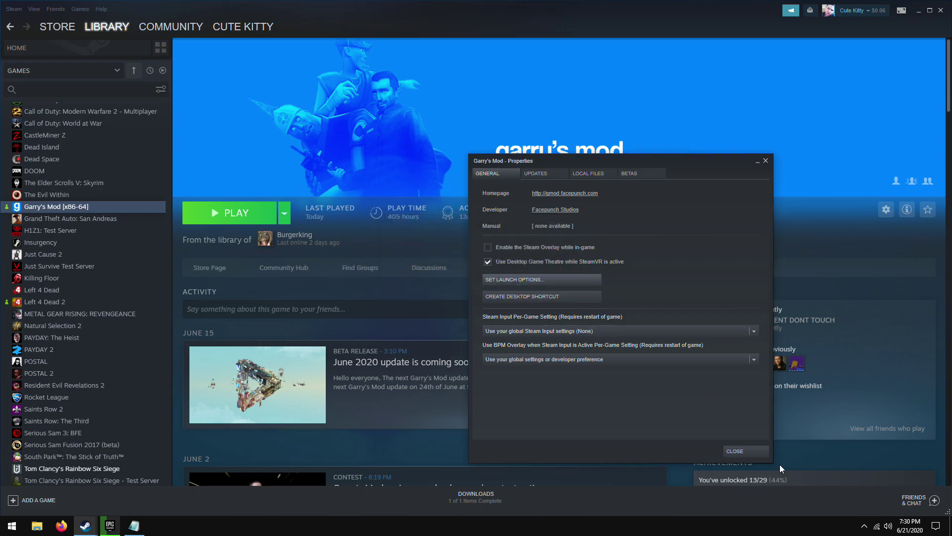
left_click(754, 452)
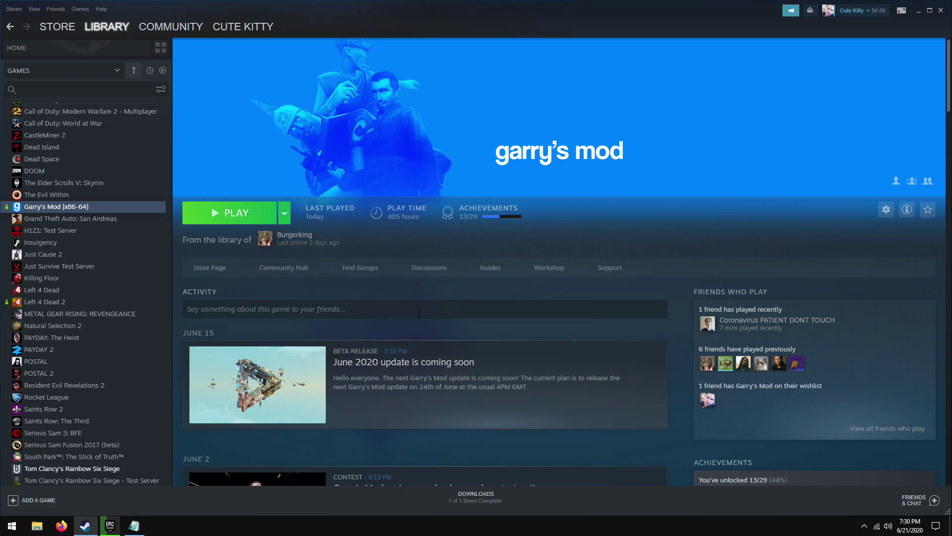
left_click(258, 214)
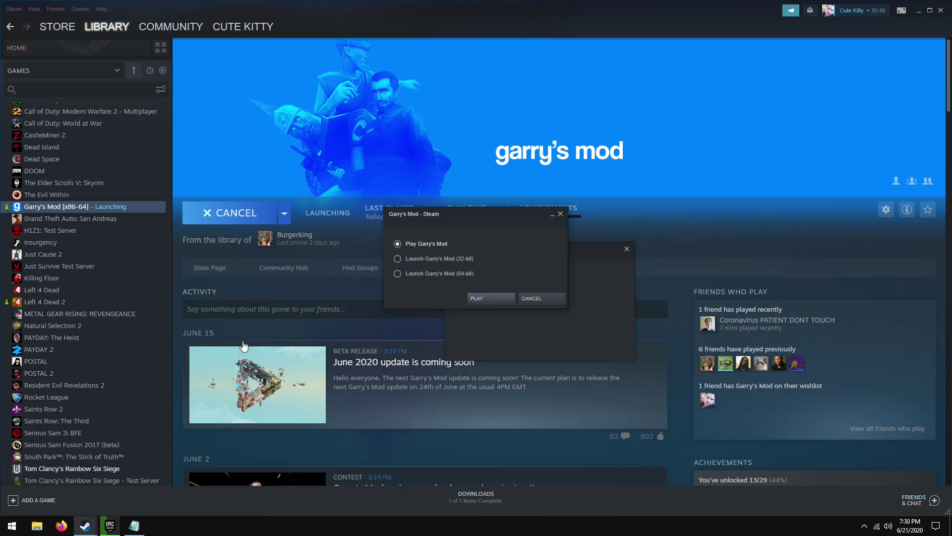
- Check in the computer's system properties whether Windows is 32-bit or 64-bit, and close the windows
left_click(42, 526)
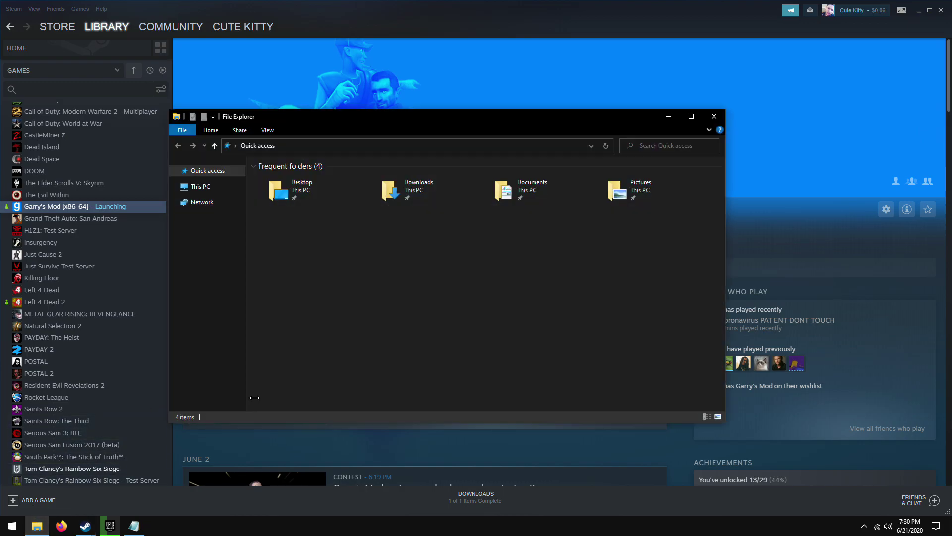
left_click(201, 186)
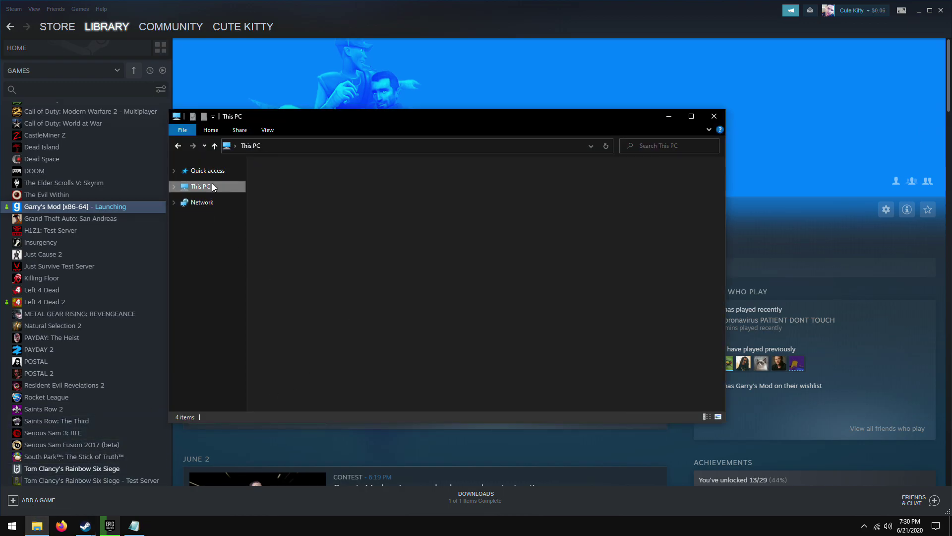
right_click(320, 265)
left_click(391, 373)
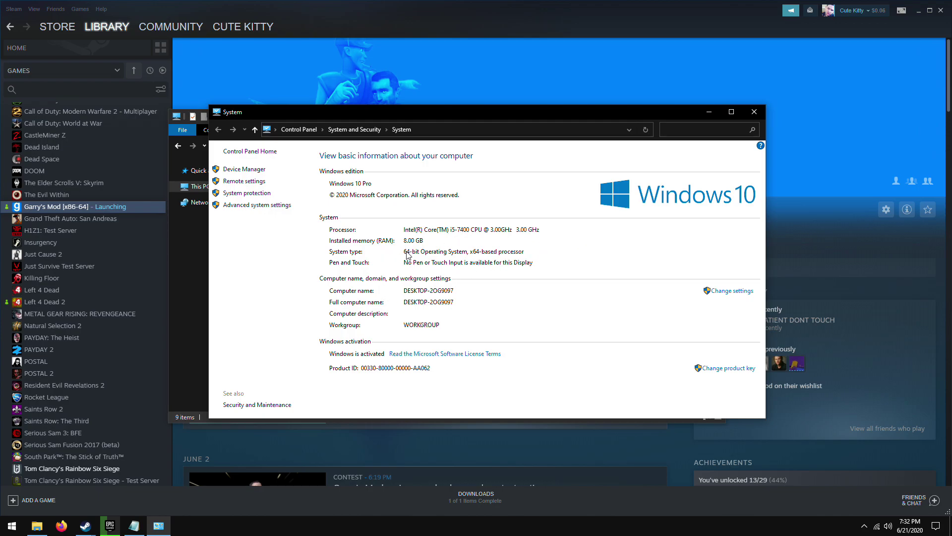
left_click(753, 112)
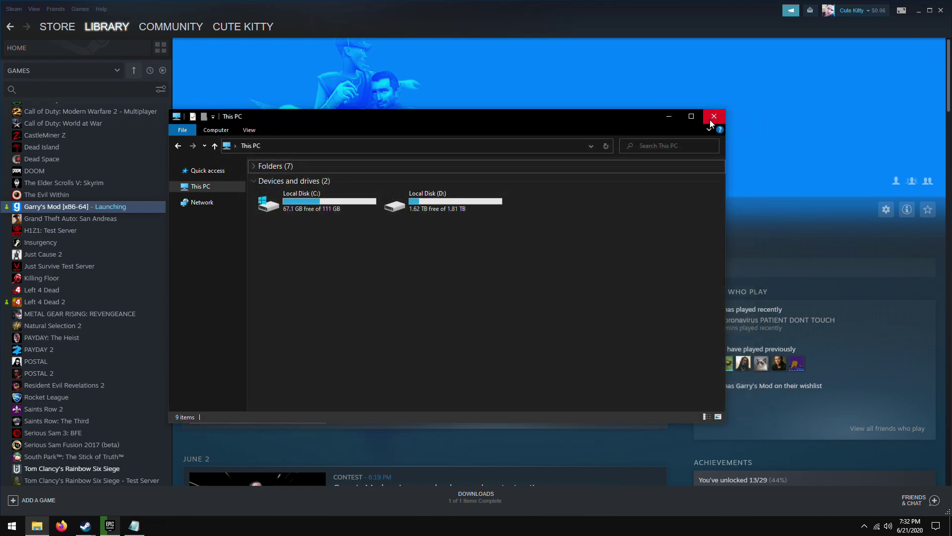
left_click(713, 117)
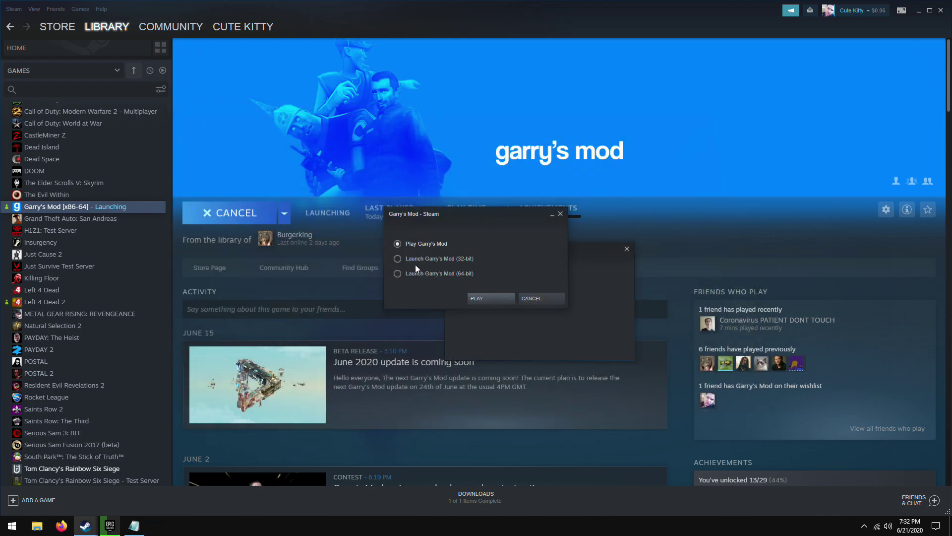
- Choose Launch Garry's Mod (64-bit) as the launch version and play the game
left_click(398, 273)
left_click(399, 259)
left_click(396, 273)
left_click(492, 296)
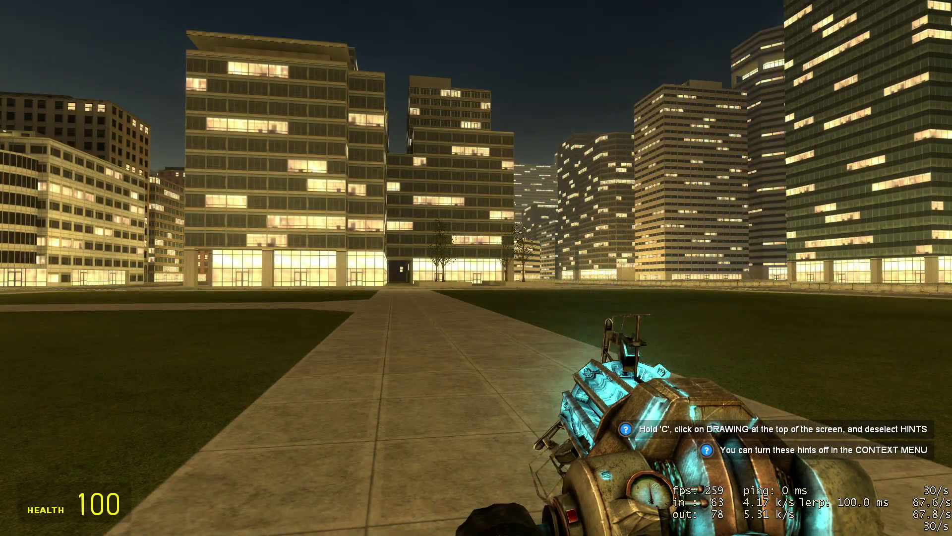
- Walk across the city map toward the lit buildings to examine the in-game frame rate
key("w")
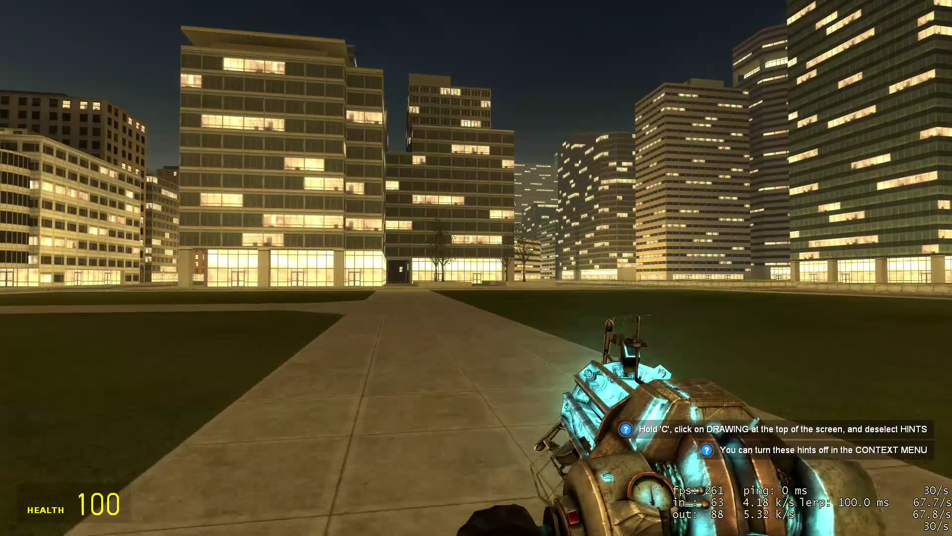
key("w")
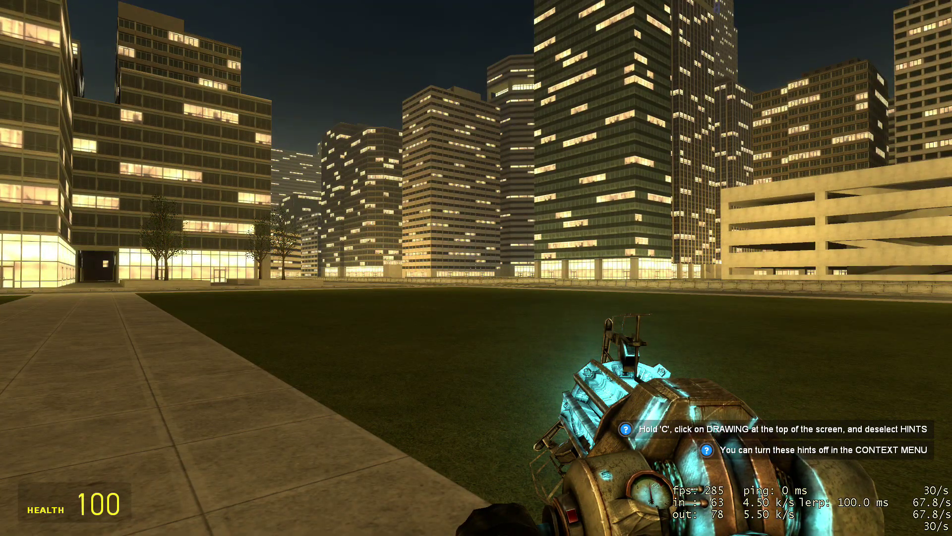
key("w")
key("w")
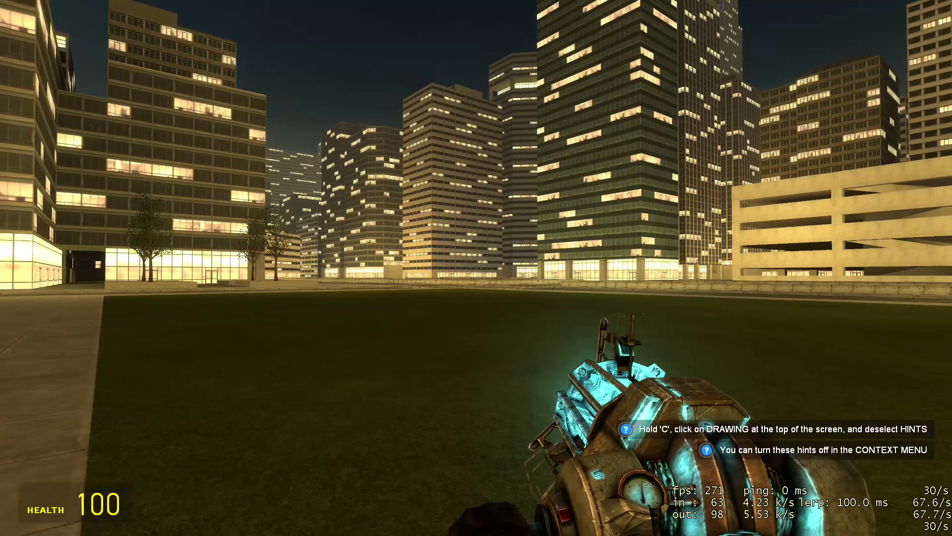
key("w")
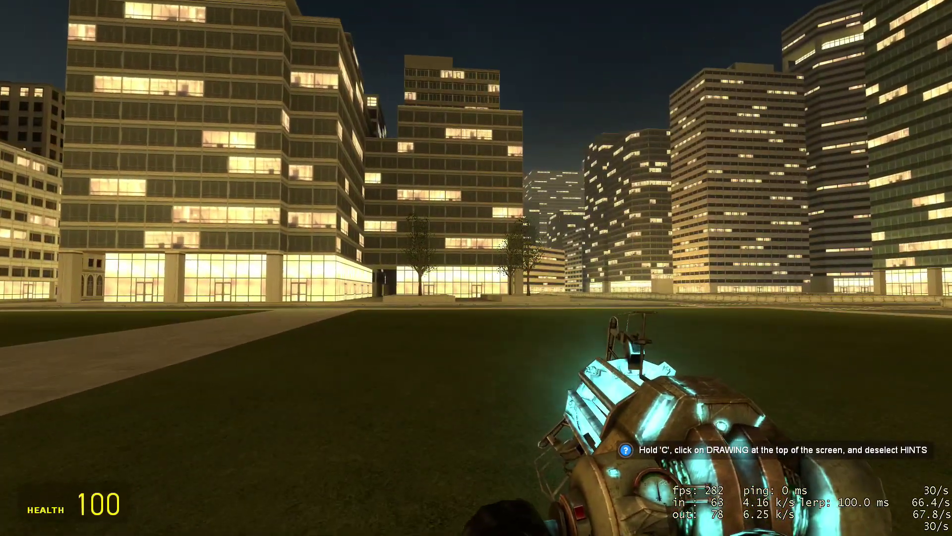
key("w")
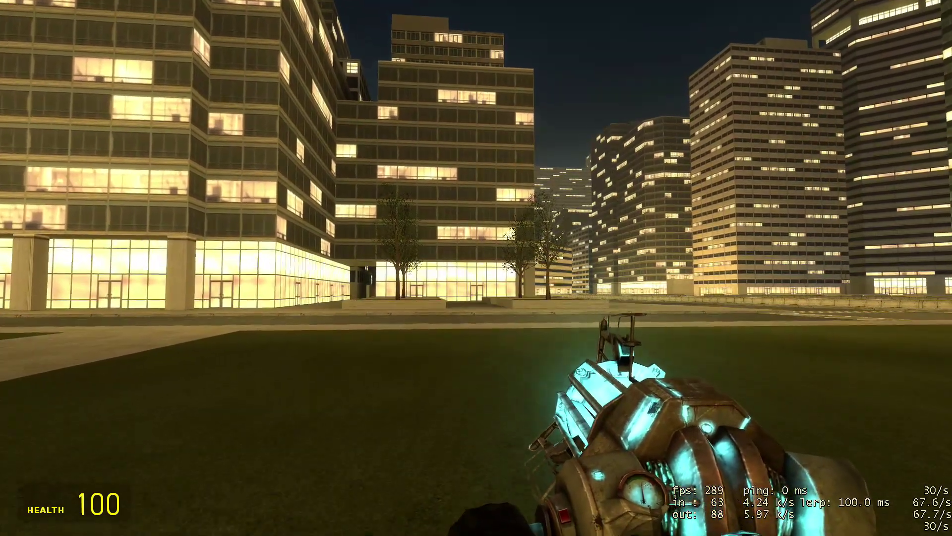
key("w")
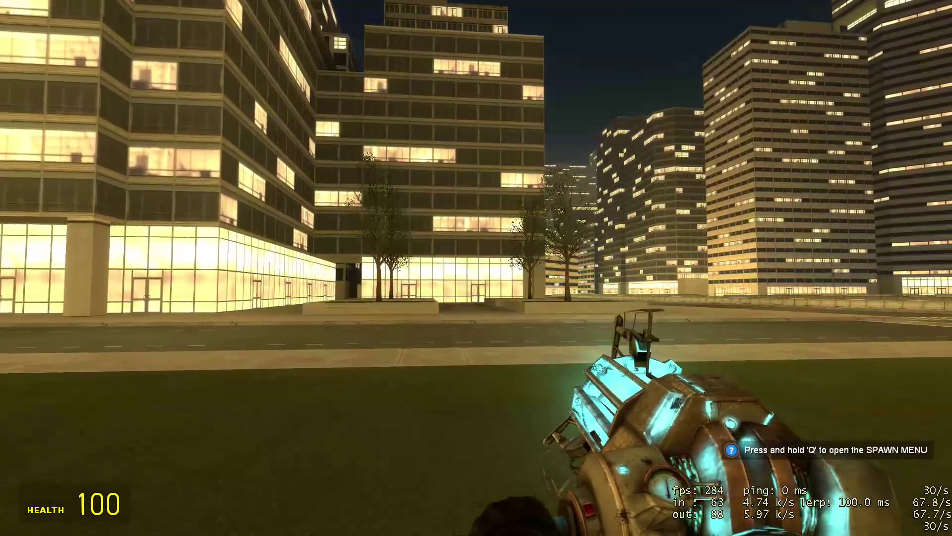
key("w")
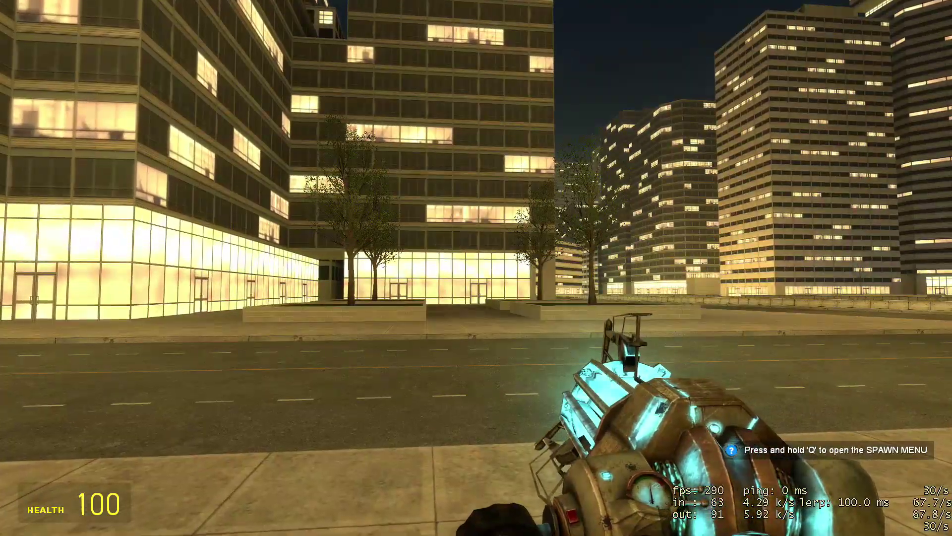
key("w")
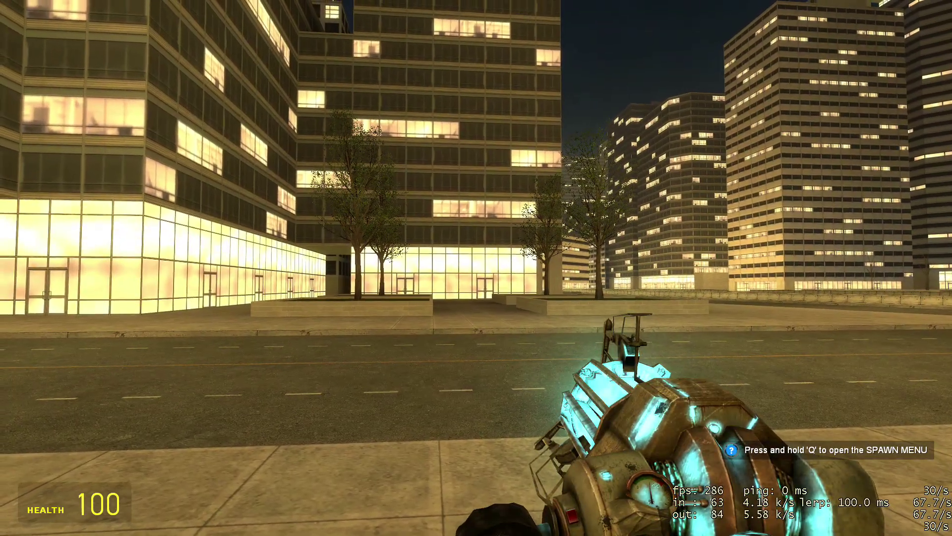
key("w")
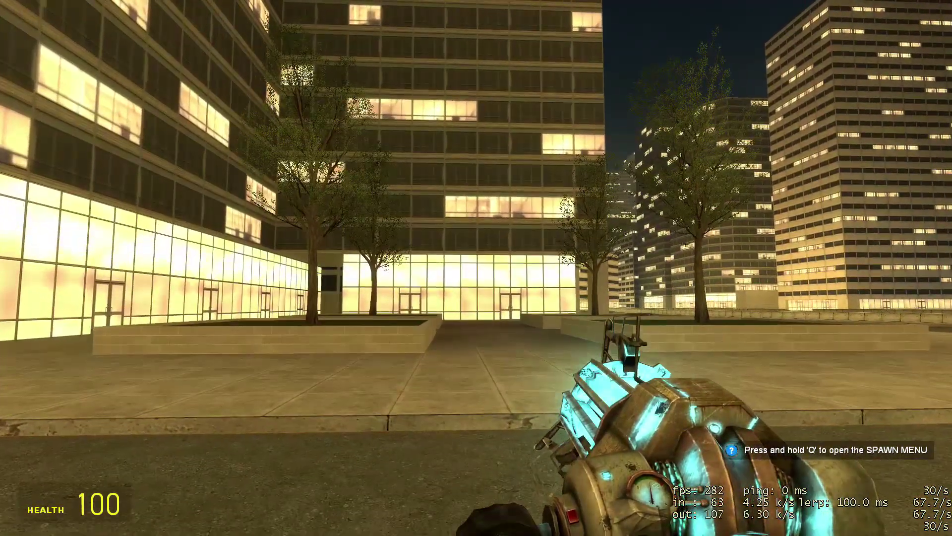
- Walk along the street to the intersection, examining the frame rate and the Animals category of the NPC spawn list
mouse_move(476, 268)
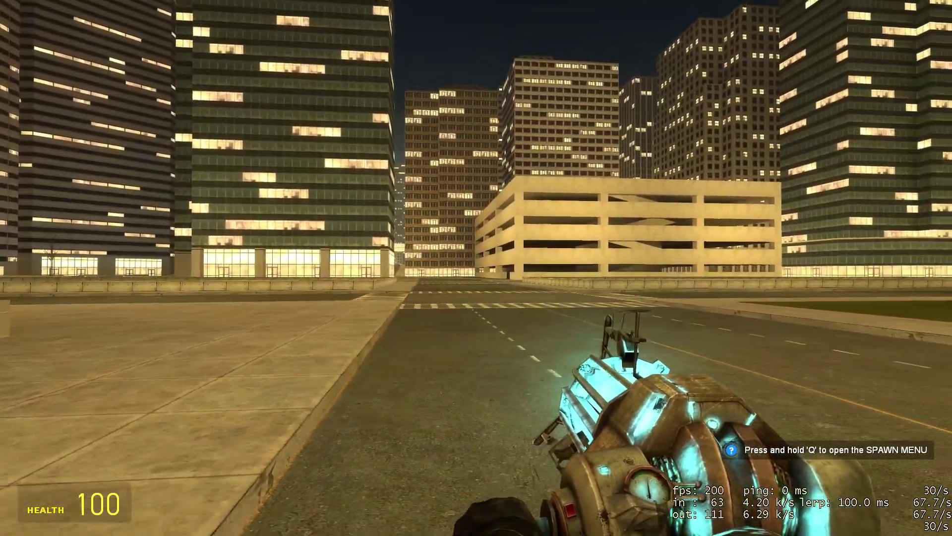
key("q")
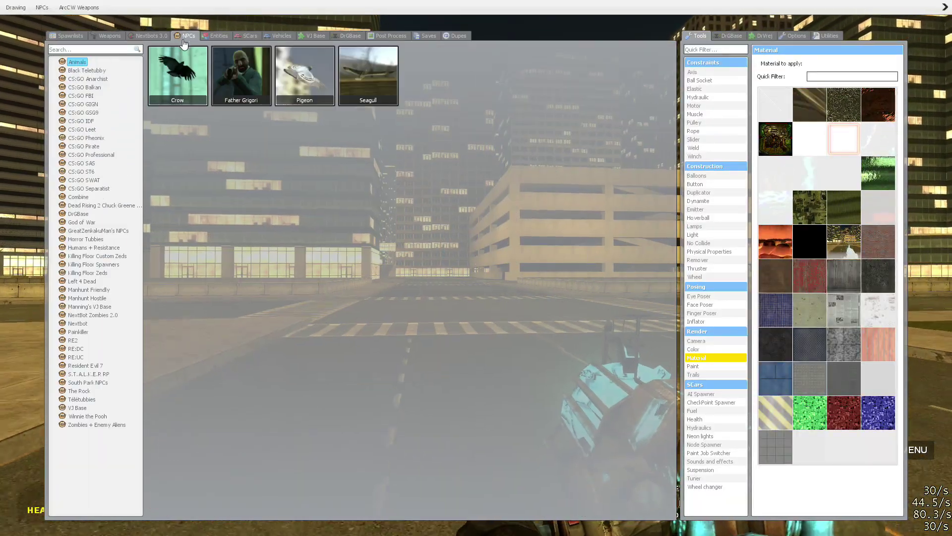
key("q")
key("w")
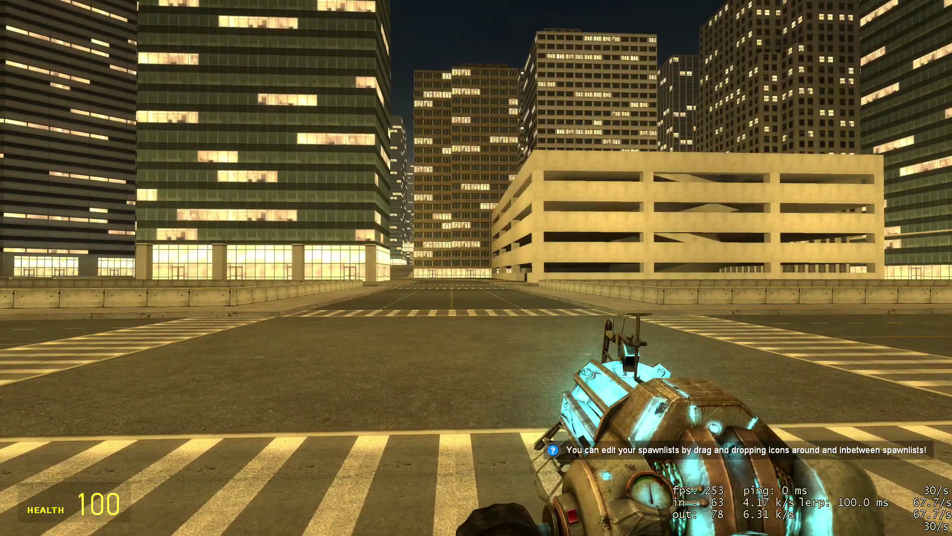
key("w")
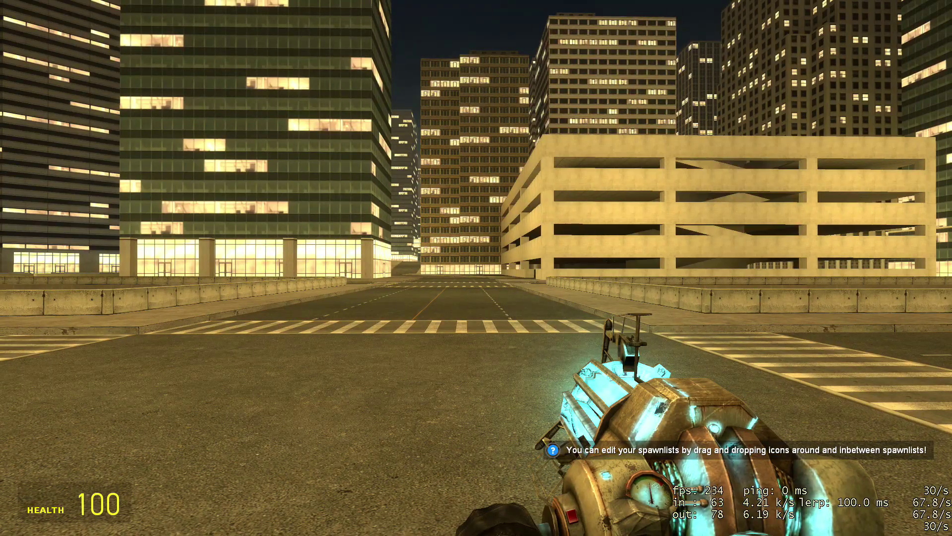
key("q")
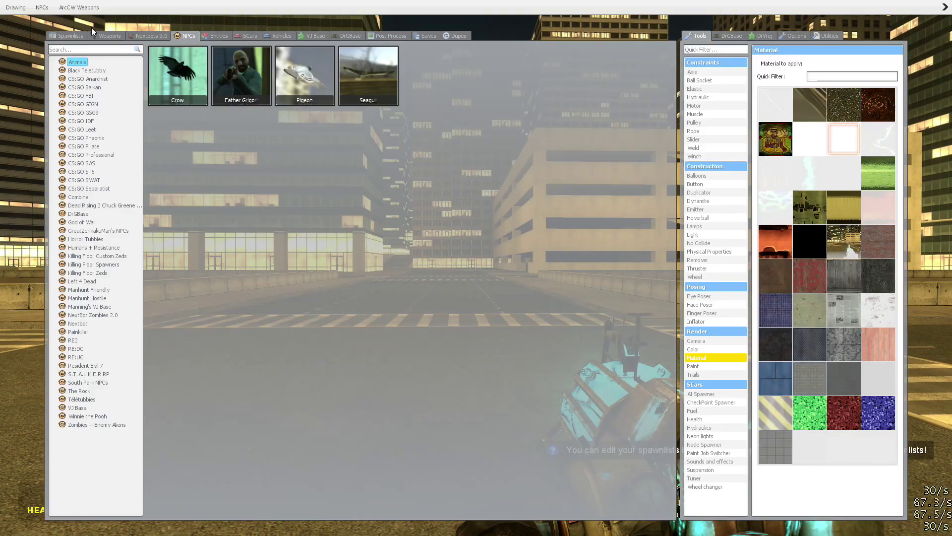
key("w")
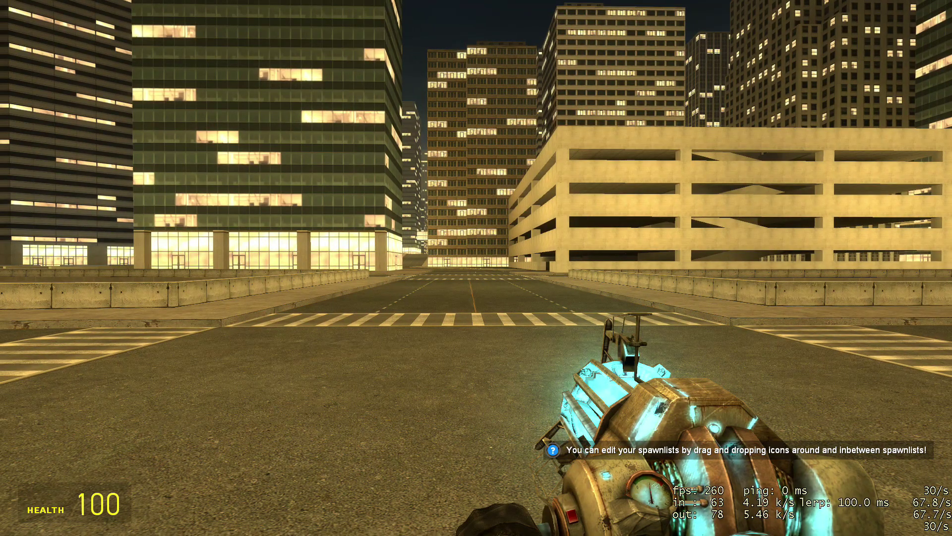
- Load the random common infected spawner from the Left 4 Dead NPCs into the Creator tool and spawn groups of infected on the streets
key("q")
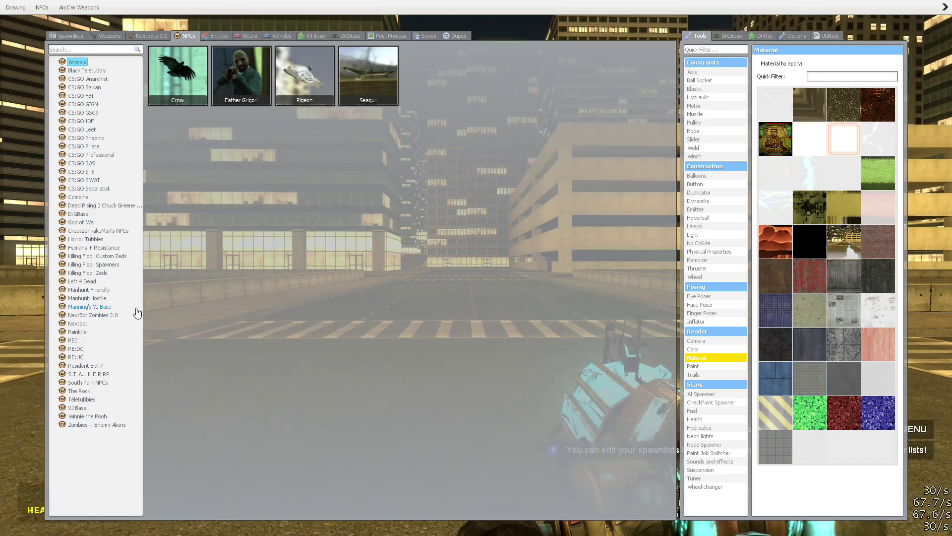
left_click(92, 281)
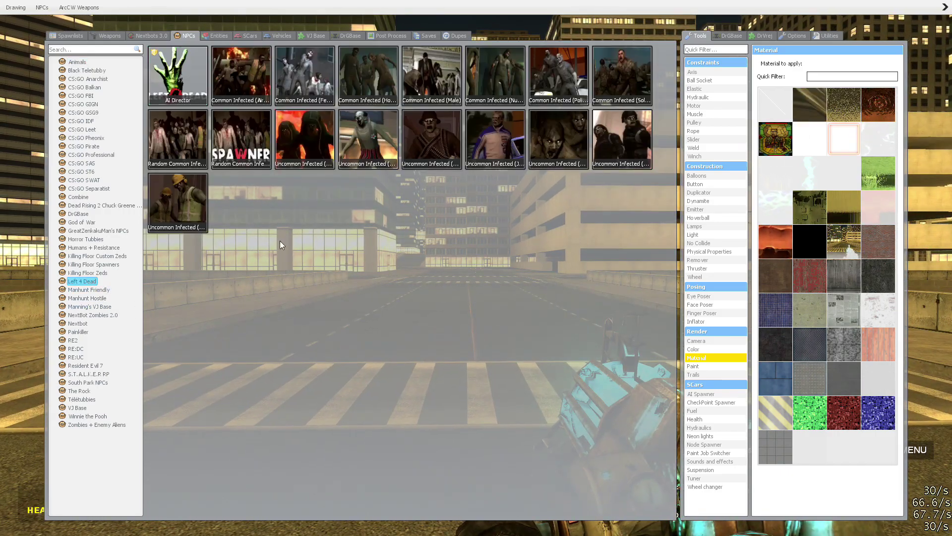
left_click(270, 169)
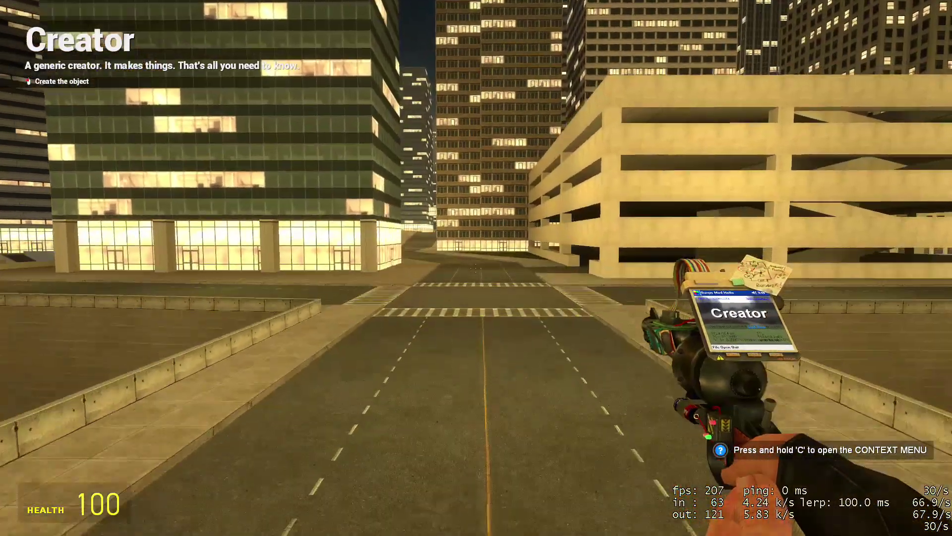
key("space")
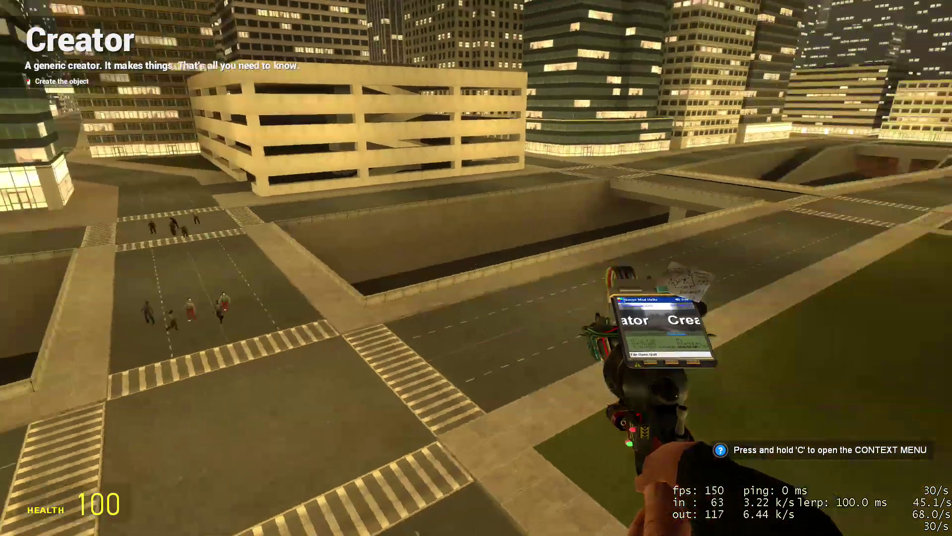
left_click(476, 268)
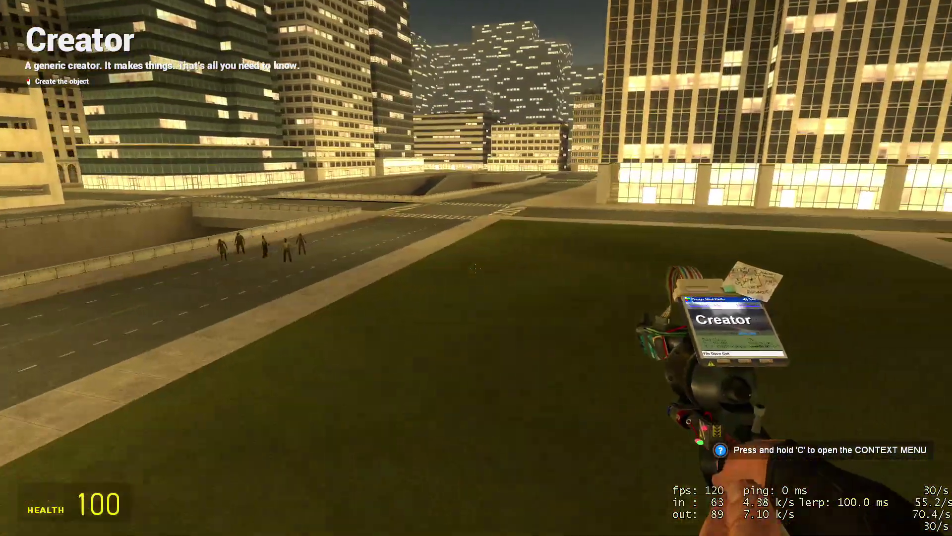